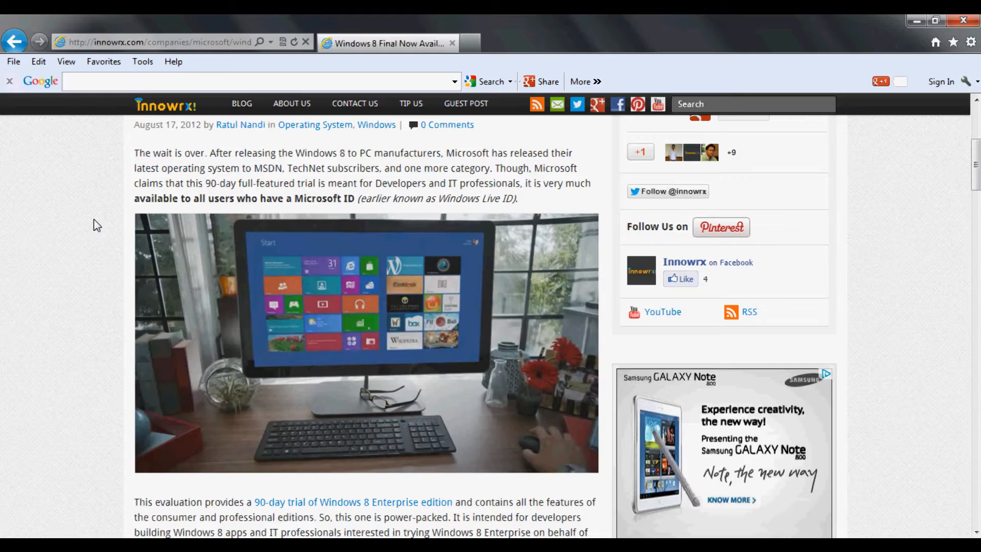
Step: Open the Windows 8 Enterprise edition download page linked near the end of the article
scroll(94, 221, "up", 4)
scroll(94, 221, "down", 5)
scroll(89, 222, "down", 10)
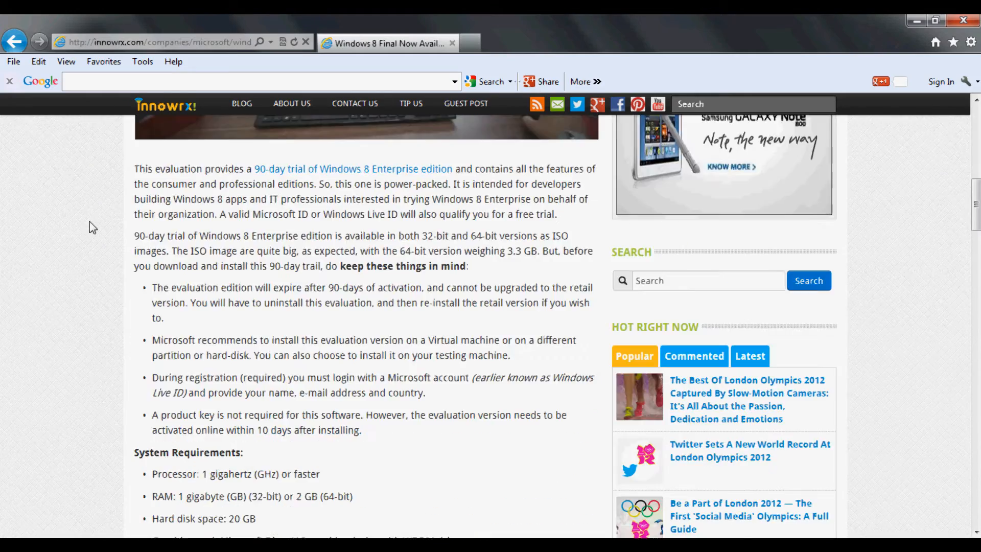
scroll(86, 228, "up", 2)
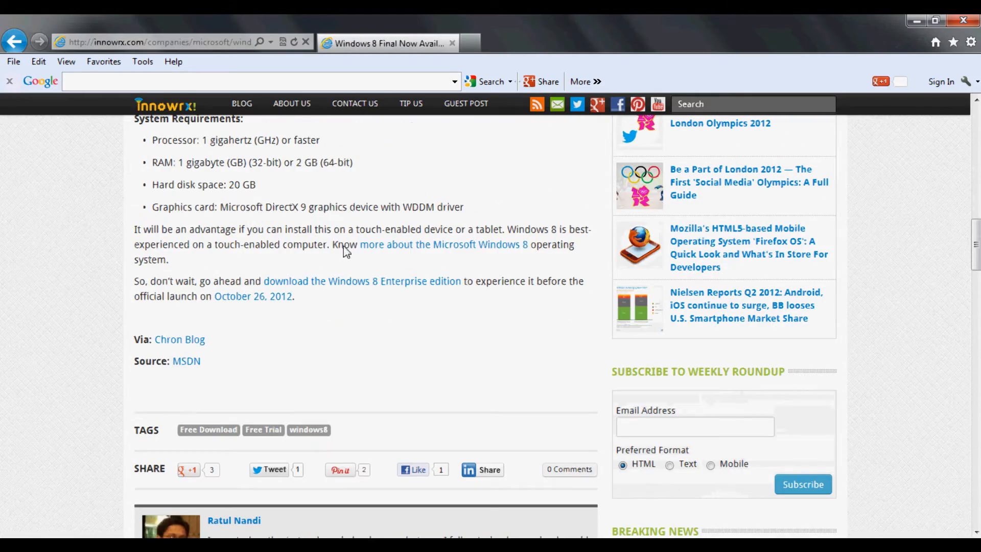
left_click(373, 282)
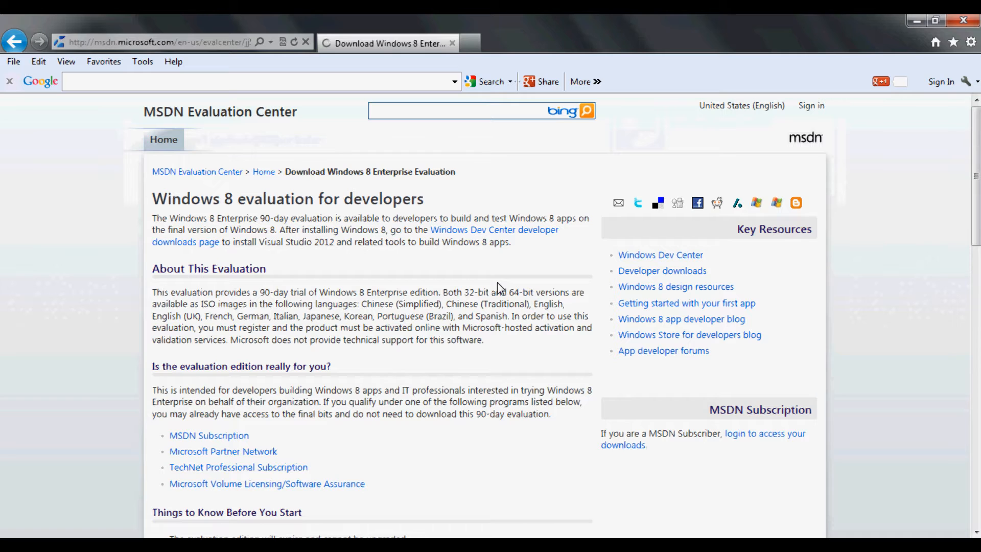
Step: Review the evaluation page's usage guidelines, system requirements and the 32-bit and 64-bit download options
scroll(511, 286, "down", 10)
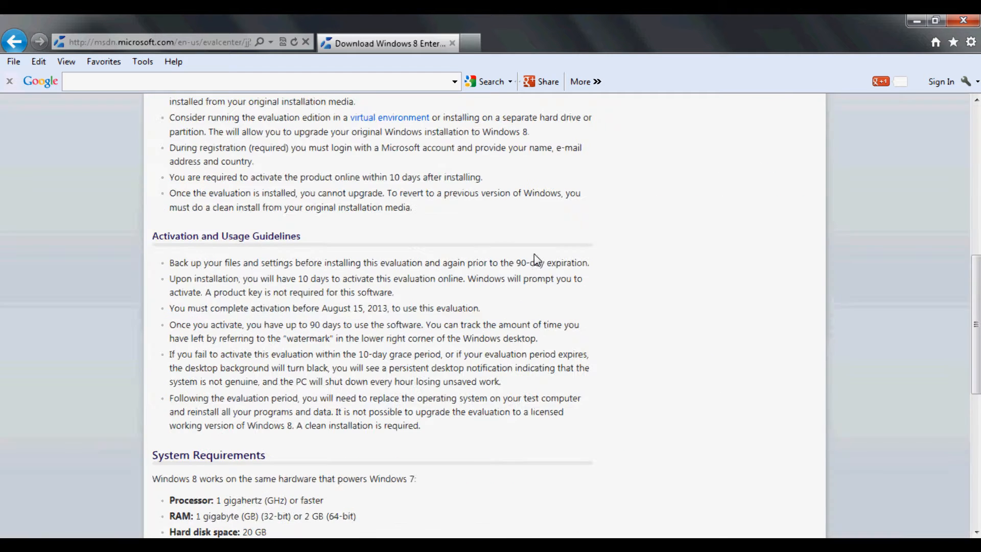
scroll(535, 284, "down", 2)
scroll(534, 283, "down", 5)
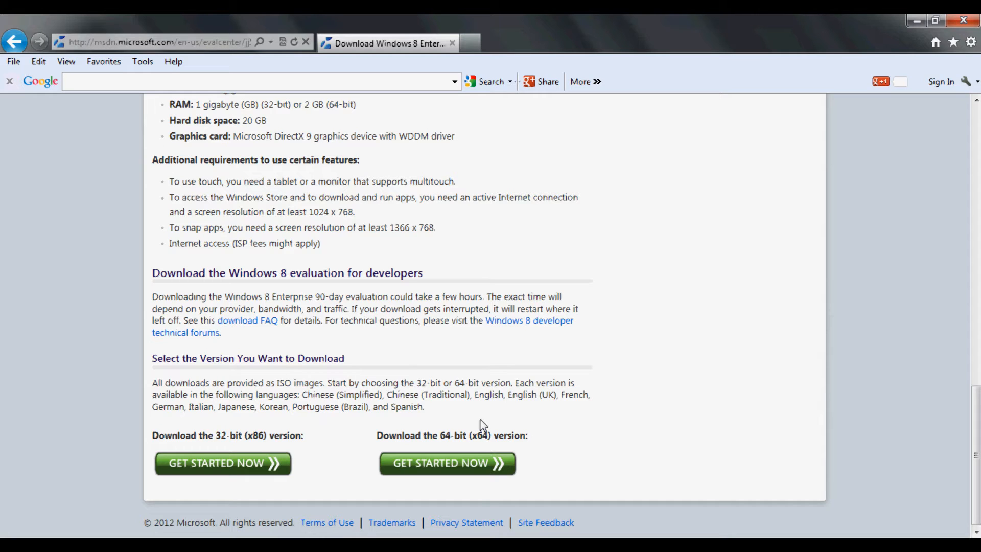
scroll(475, 417, "up", 15)
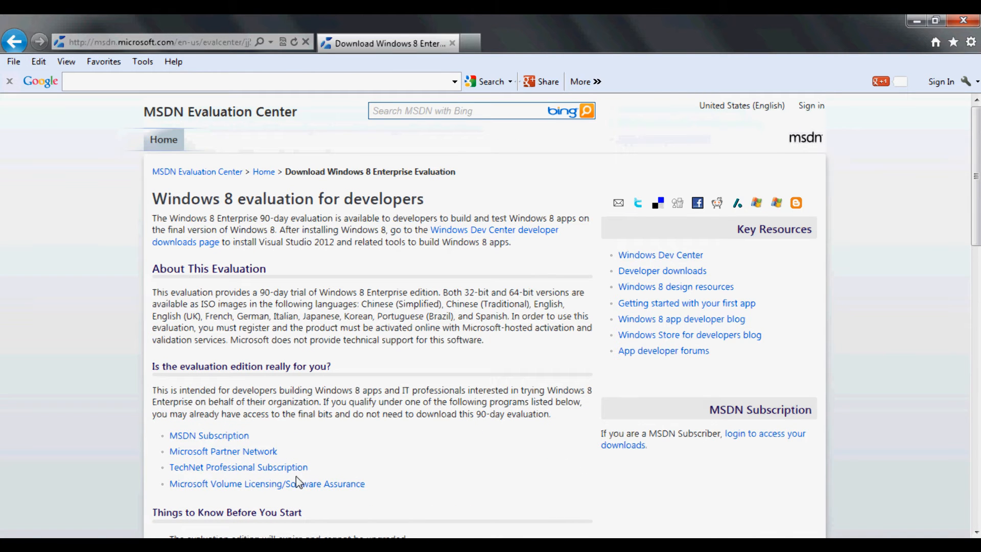
left_click(187, 42)
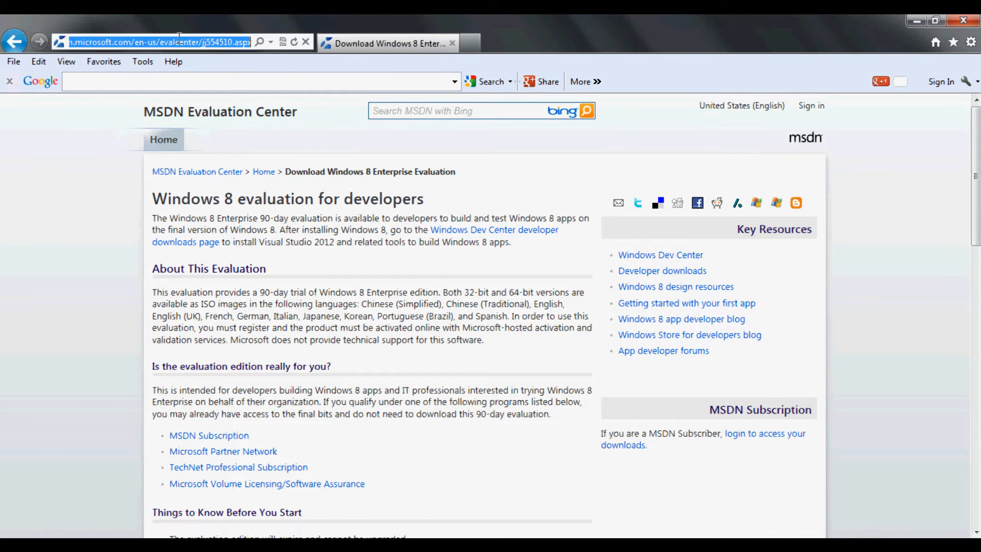
left_click(309, 379)
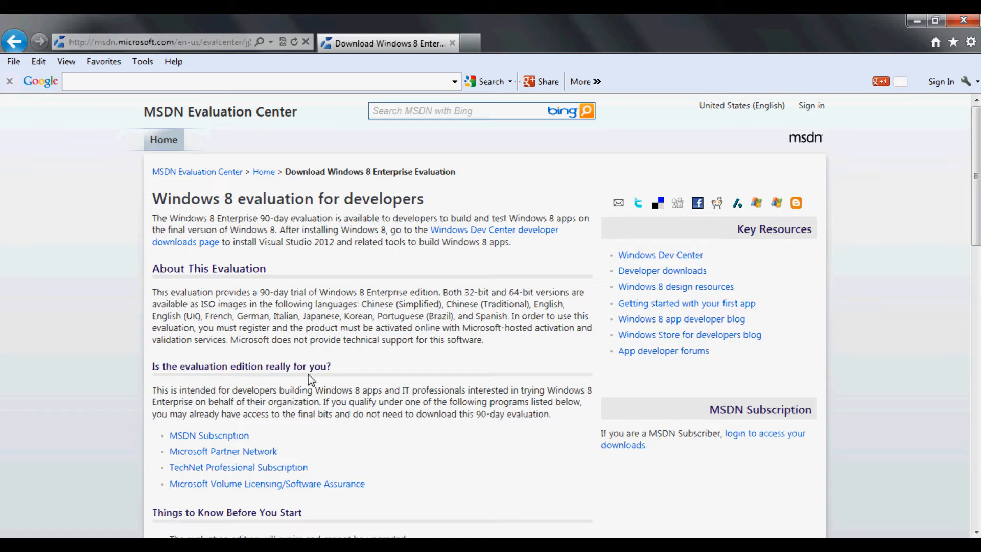
double_click(345, 340)
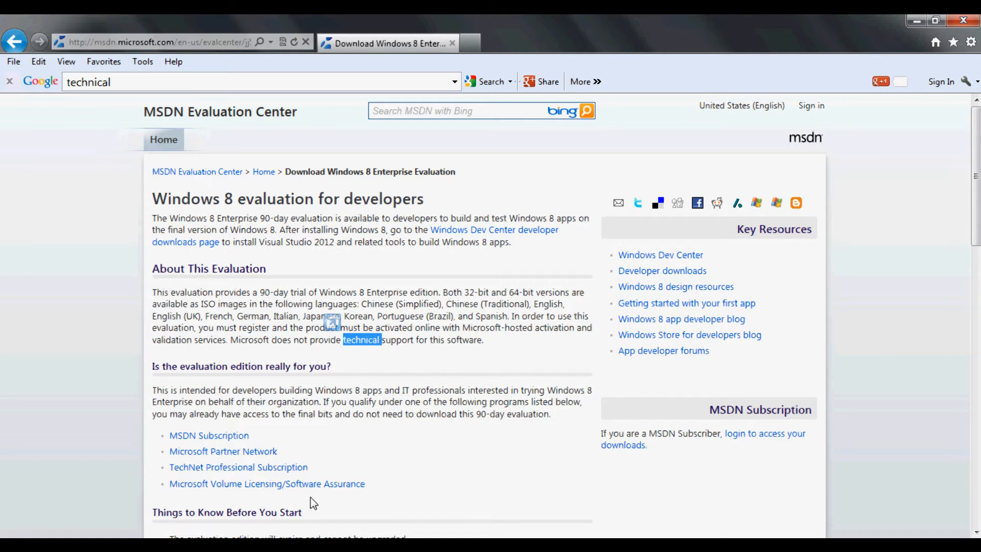
left_click(364, 301)
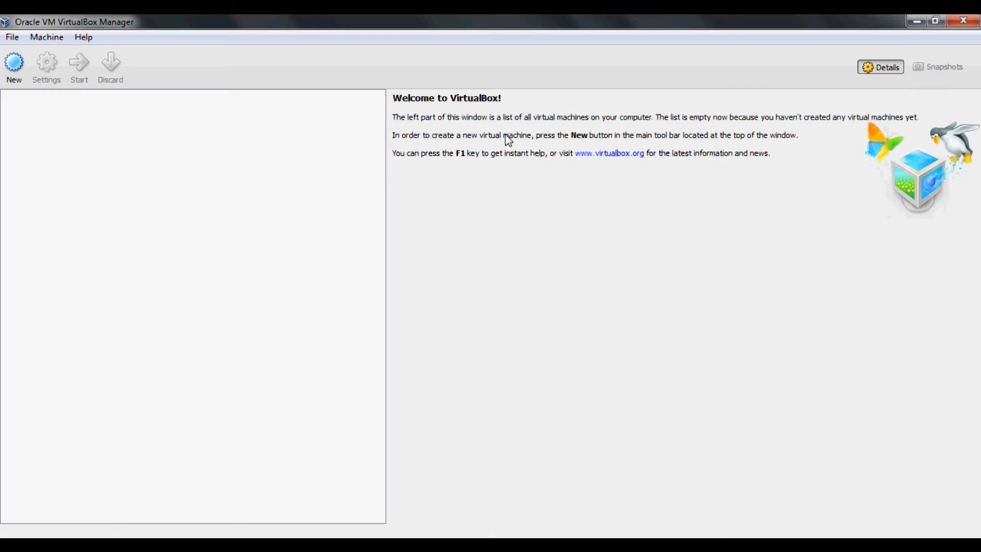
Step: Start a new virtual machine in Oracle VM VirtualBox Manager and name it Windows 8 Enterprise Edition
left_click(17, 75)
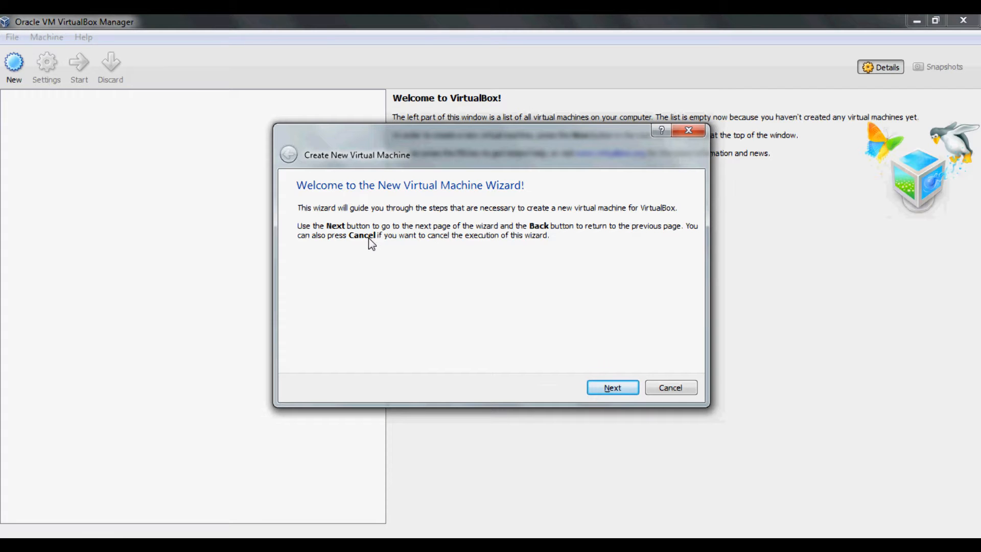
left_click(614, 386)
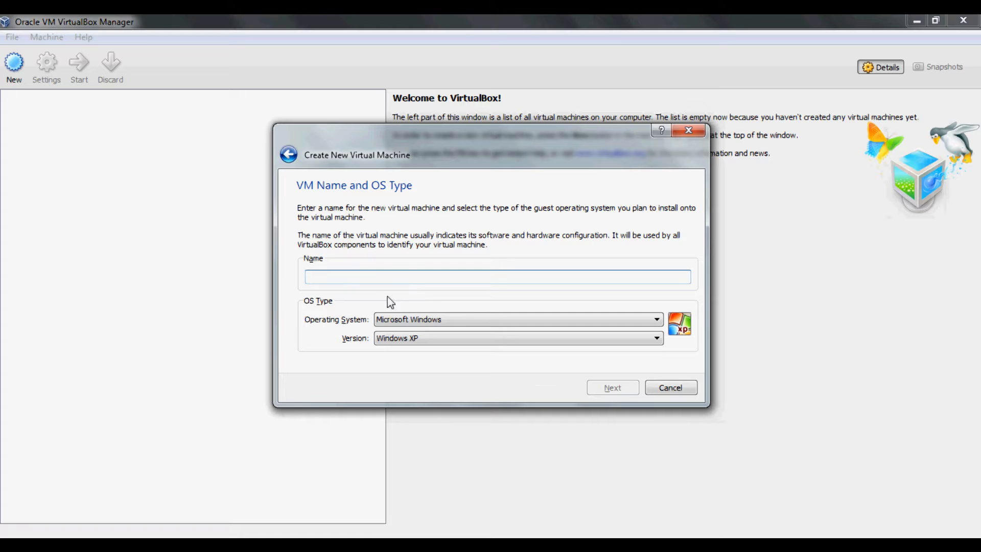
type("Windows ")
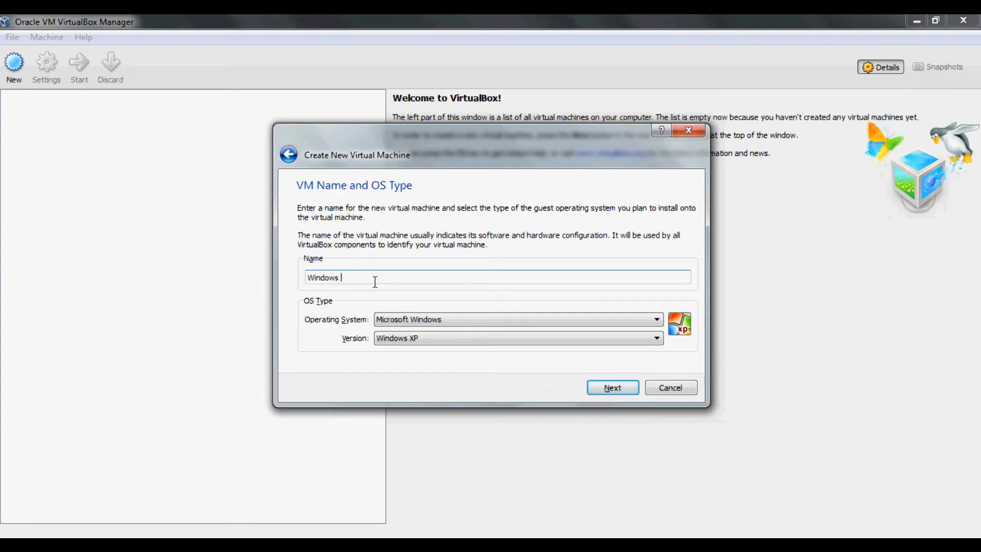
type("8 Enterprise Edition")
Step: Set the guest operating system to Microsoft Windows, version Windows 8 (64 bit), and continue to the hard disk setup
left_click(440, 318)
left_click(437, 315)
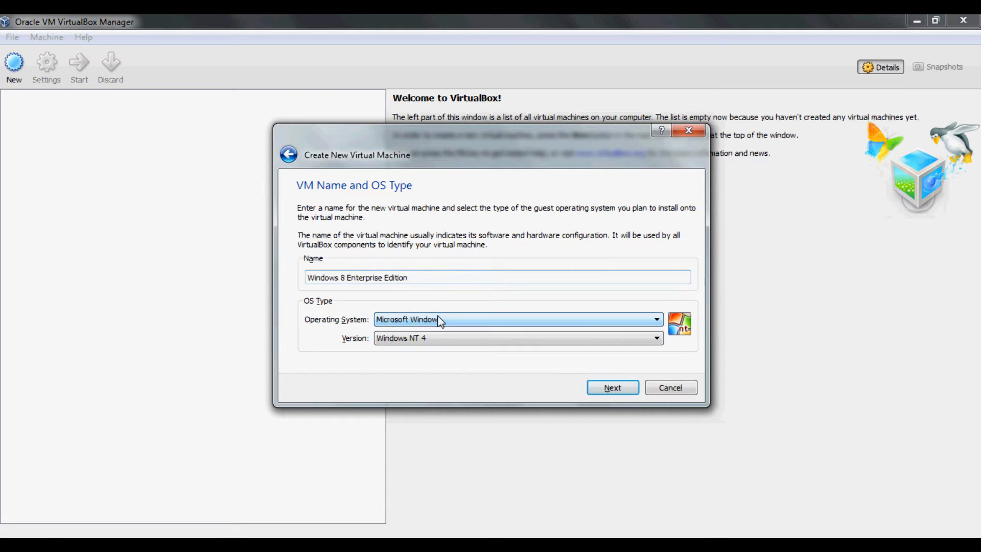
left_click(452, 347)
scroll(437, 379, "down", 3)
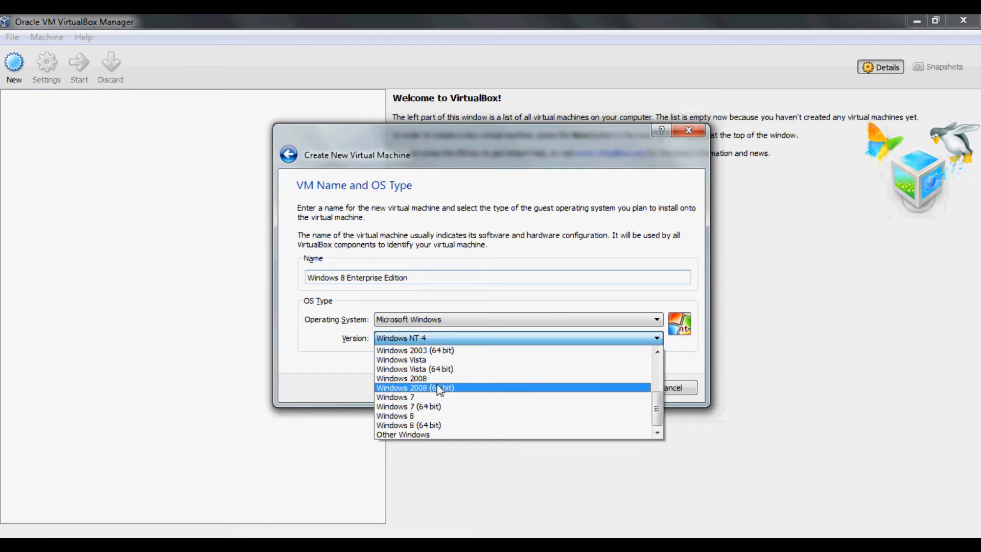
left_click(445, 426)
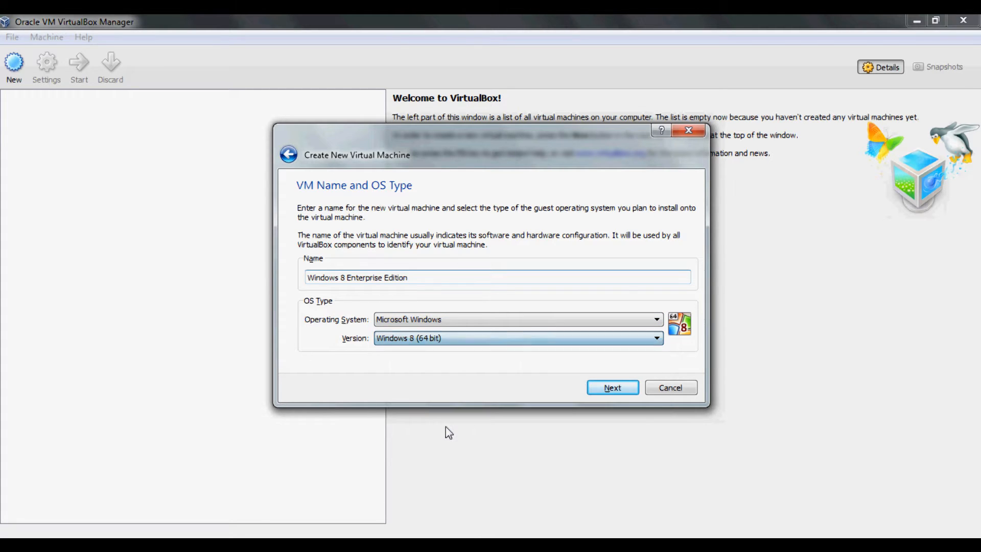
left_click(634, 394)
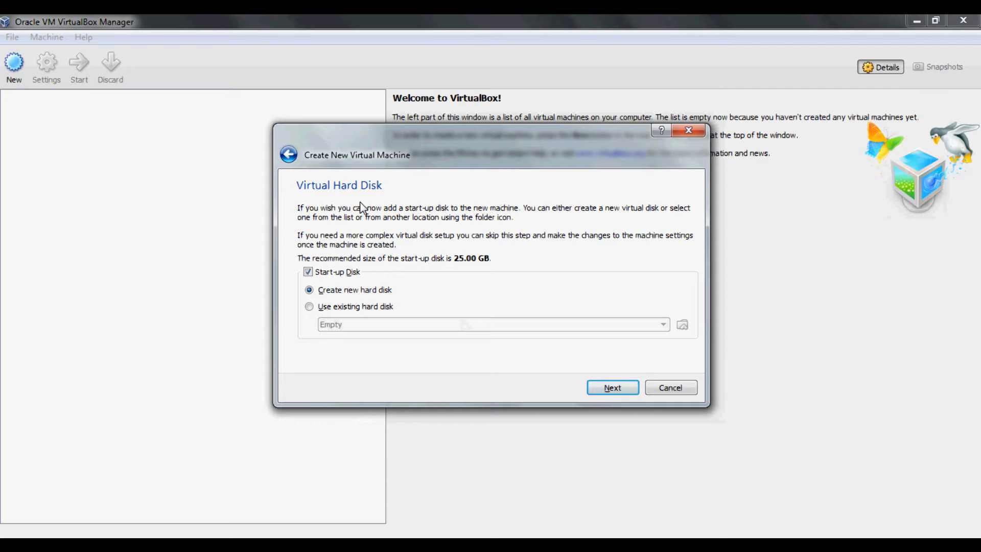
Step: Create a dynamically allocated VDI start-up disk of 28.32 GB and finish creating the virtual machine
left_click(614, 384)
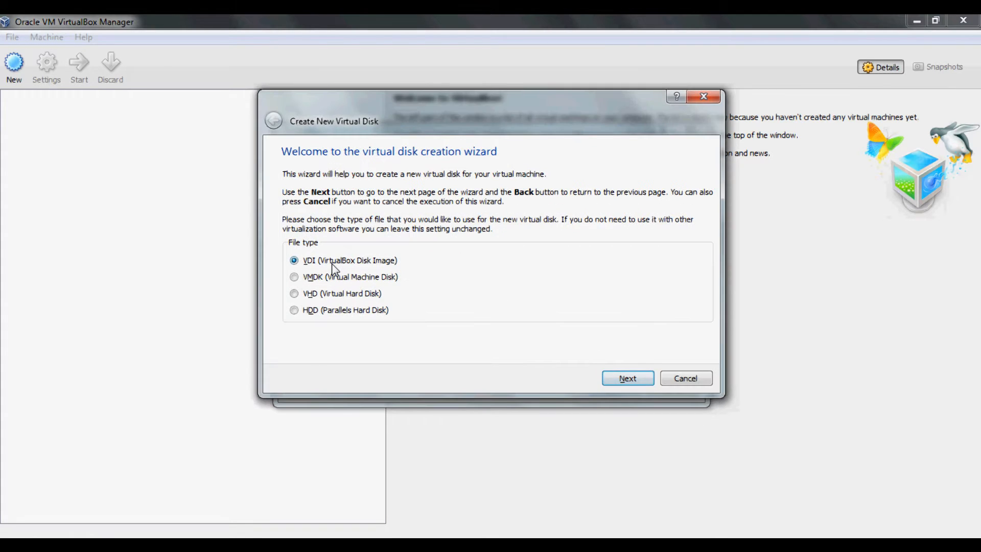
left_click(629, 379)
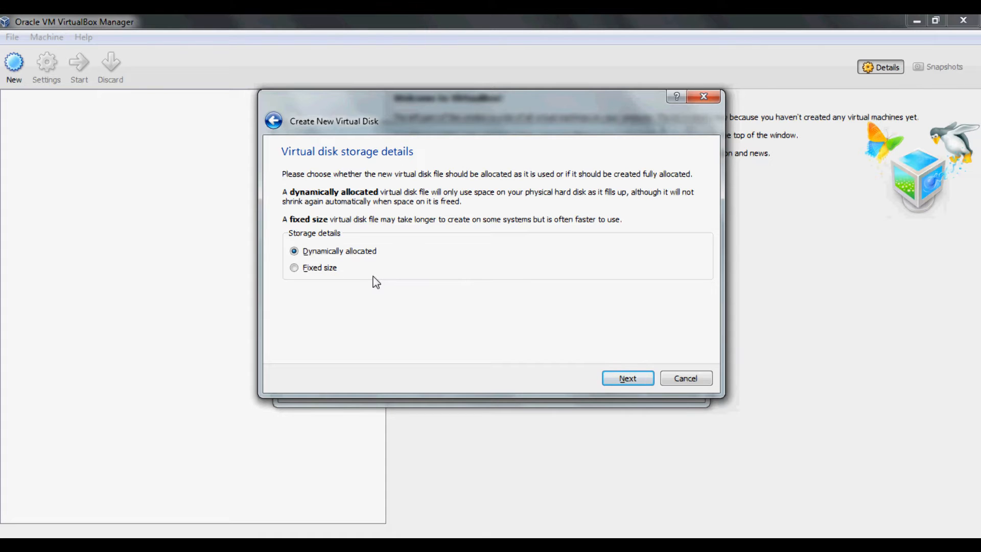
left_click(625, 381)
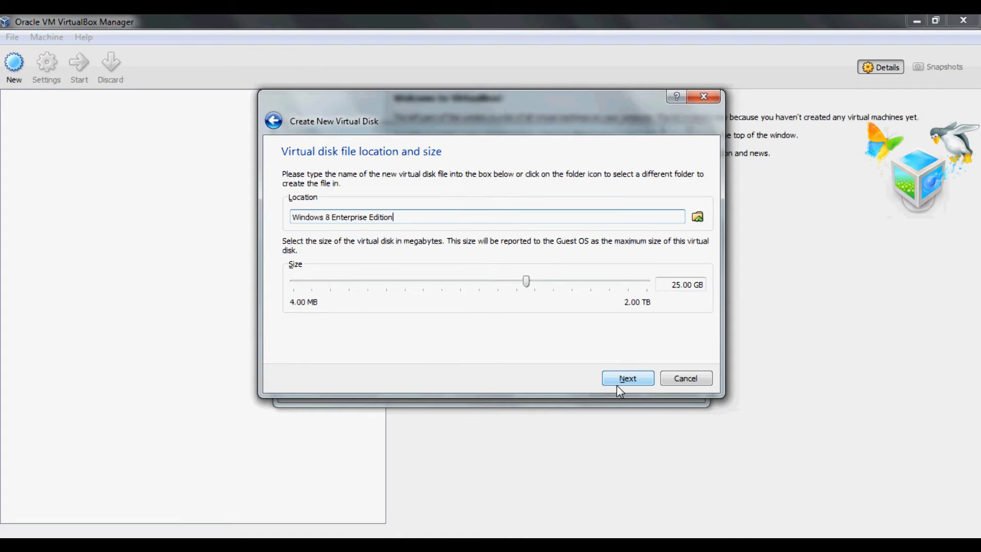
mouse_move(526, 281)
left_mouse_down()
mouse_move(546, 283)
mouse_move(536, 288)
left_mouse_up()
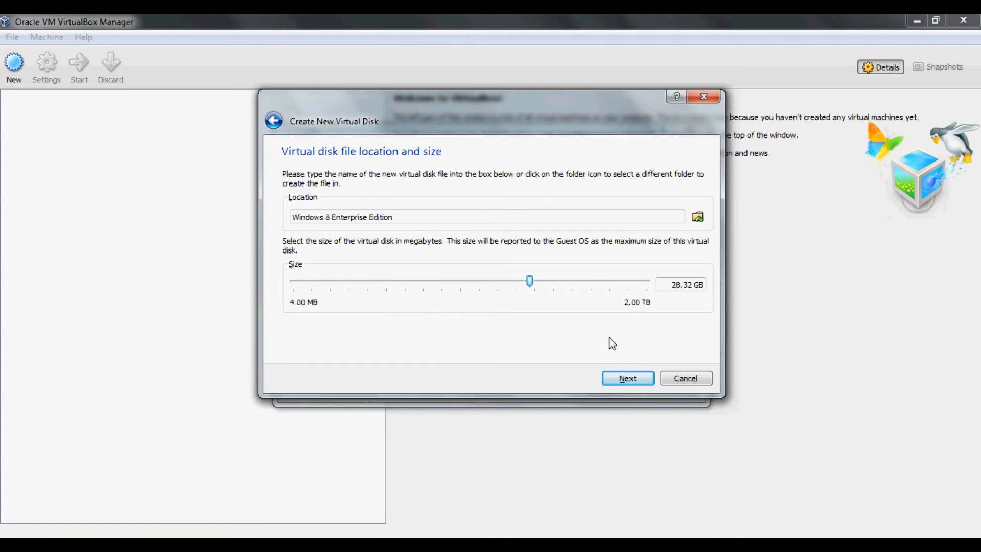
left_click(628, 378)
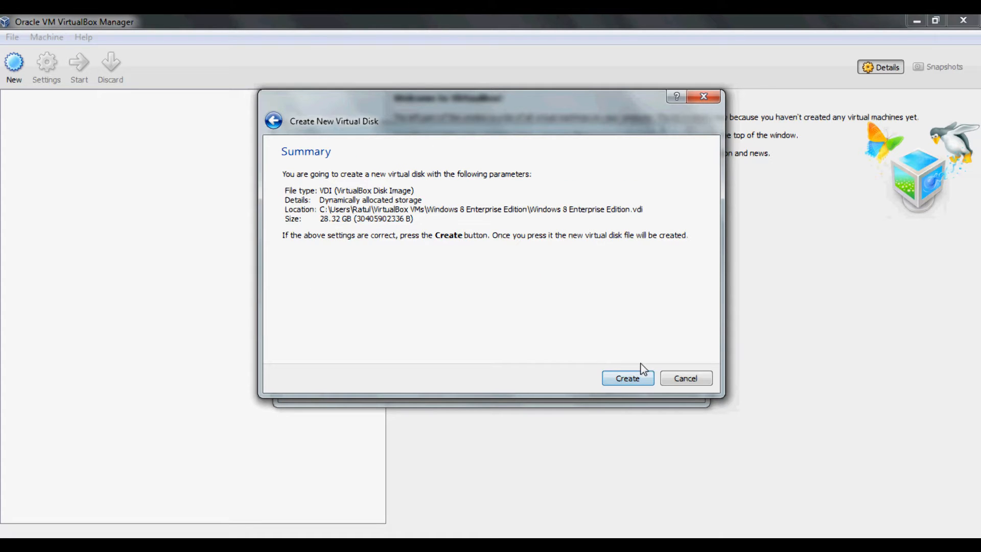
left_click(631, 378)
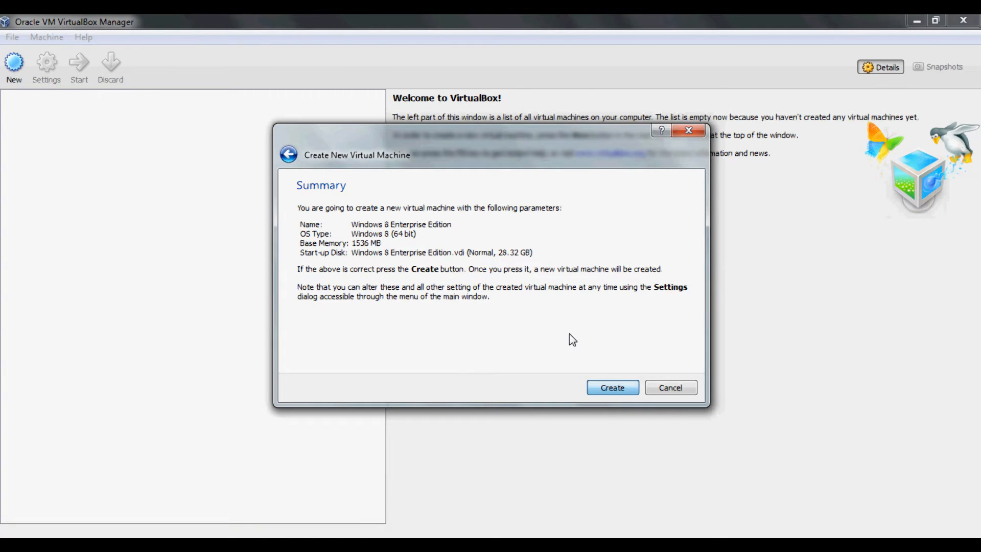
key("Return")
Step: Open the new virtual machine's settings and look through its general Advanced and Description options
left_click(48, 103)
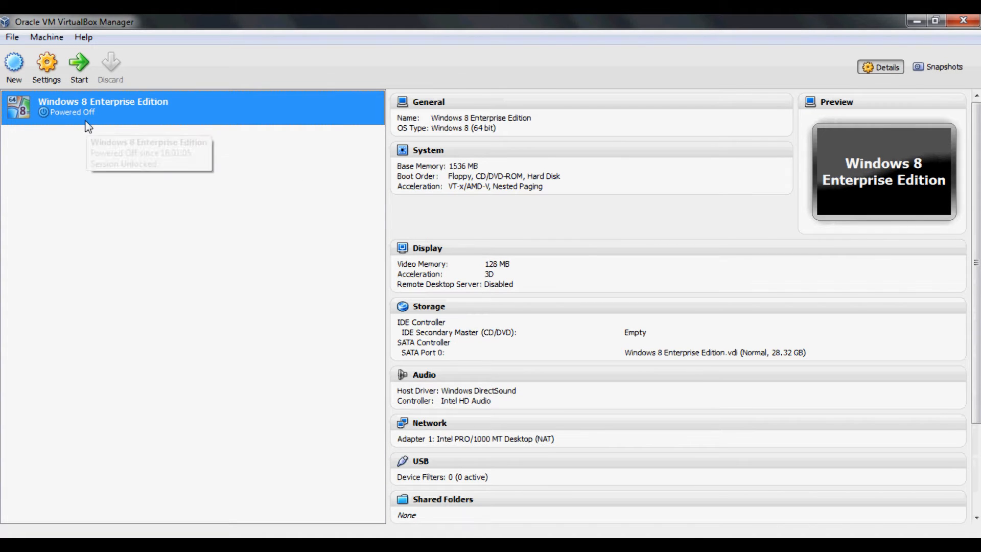
left_click(42, 68)
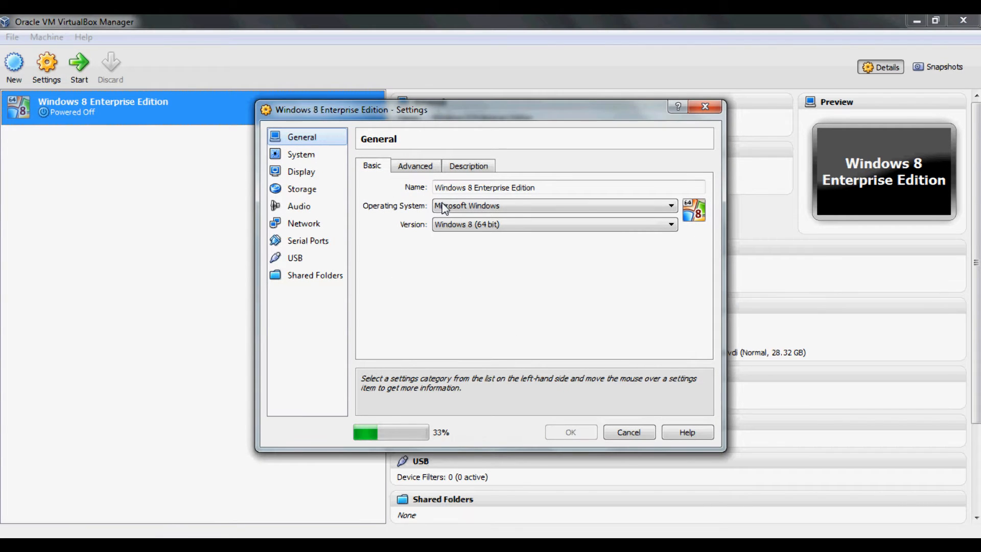
left_click(406, 165)
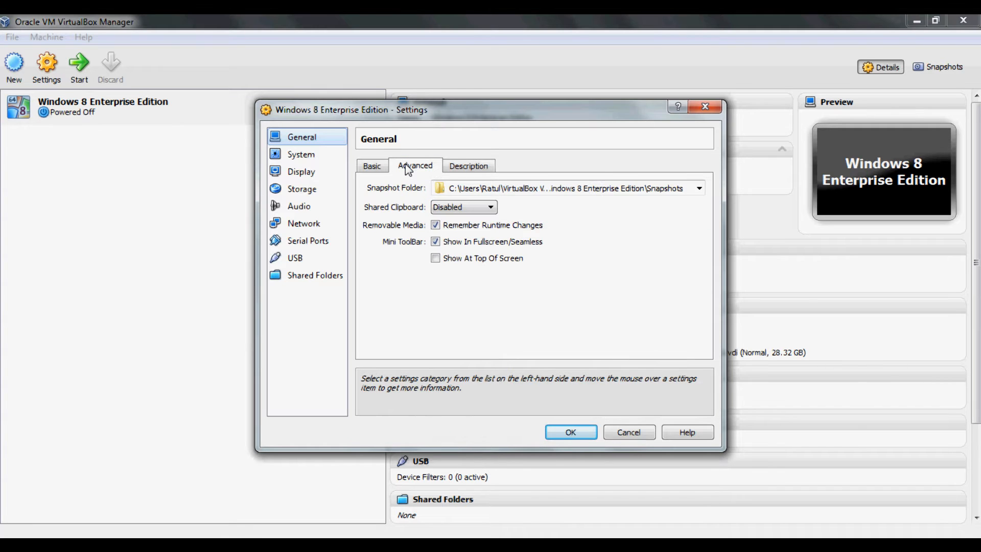
left_click(452, 167)
Step: Set the virtual machine's base memory to 2064 MB, leaving Network out of the boot order
left_click(304, 158)
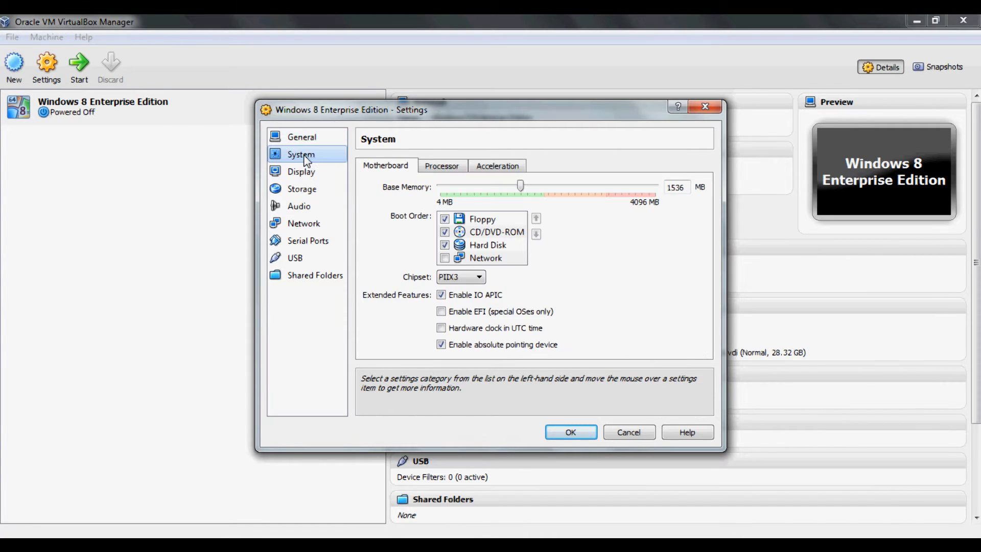
left_click(526, 187)
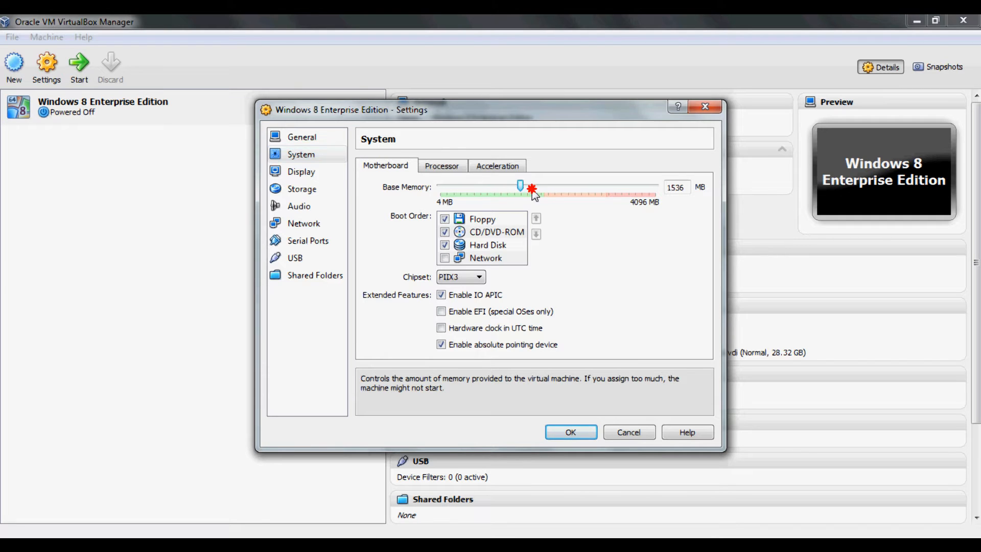
left_click(553, 187)
left_click(556, 189)
left_click(555, 189)
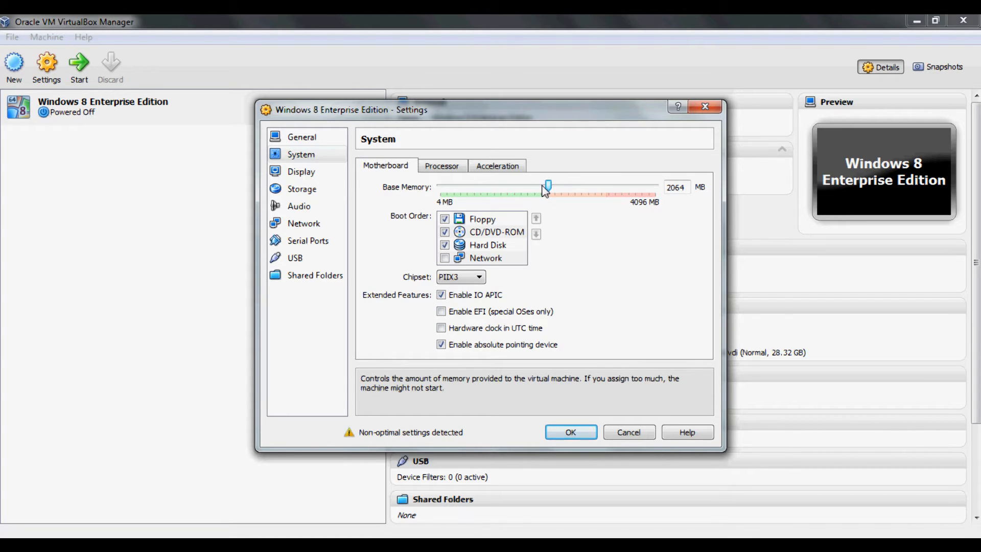
left_click(444, 258)
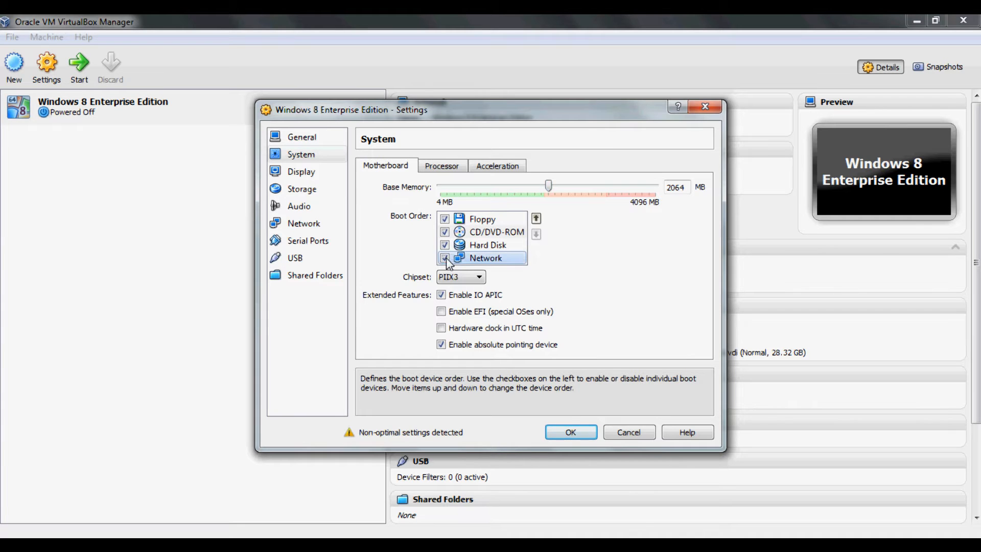
left_click(444, 257)
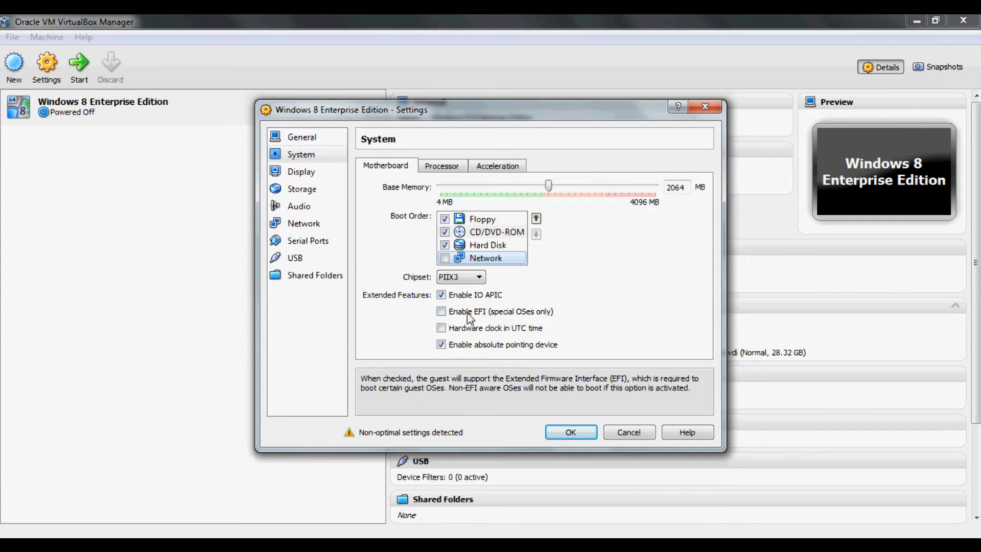
Step: Increase the number of virtual processors in the machine's system settings
left_click(294, 172)
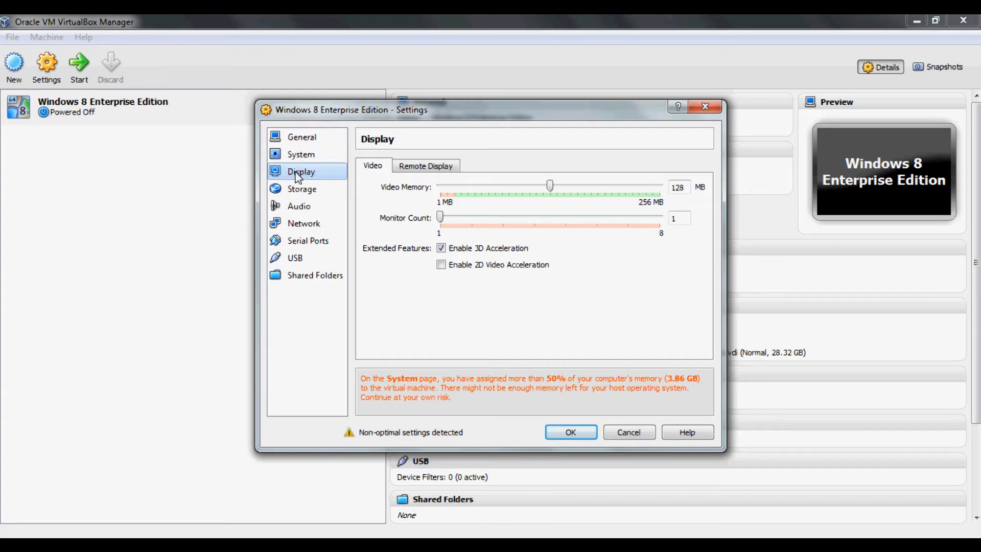
left_click(295, 162)
left_click(495, 166)
left_click(454, 165)
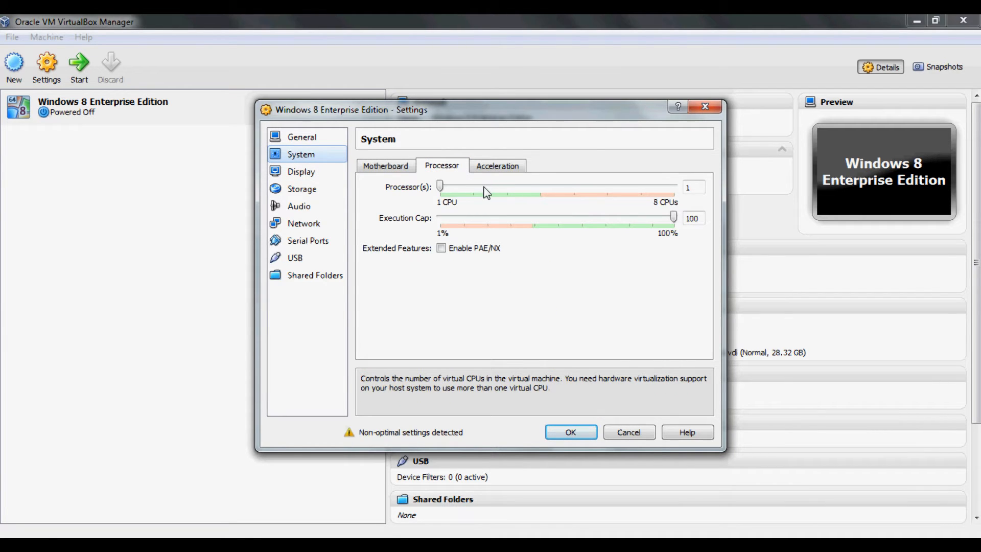
left_click(532, 186)
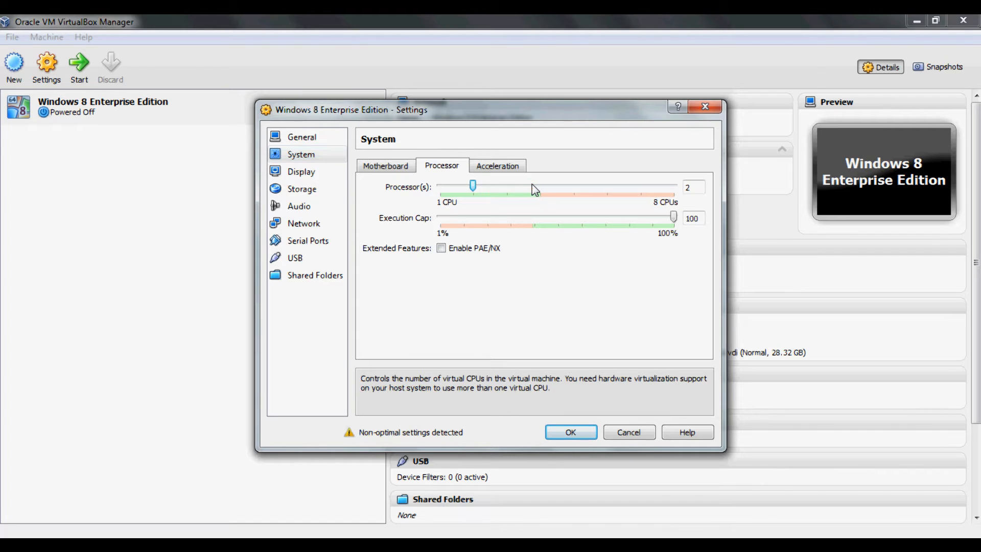
left_click(531, 185)
left_click(532, 189)
Step: Review the virtual machine's display, storage and hardware virtualization settings
left_click(294, 174)
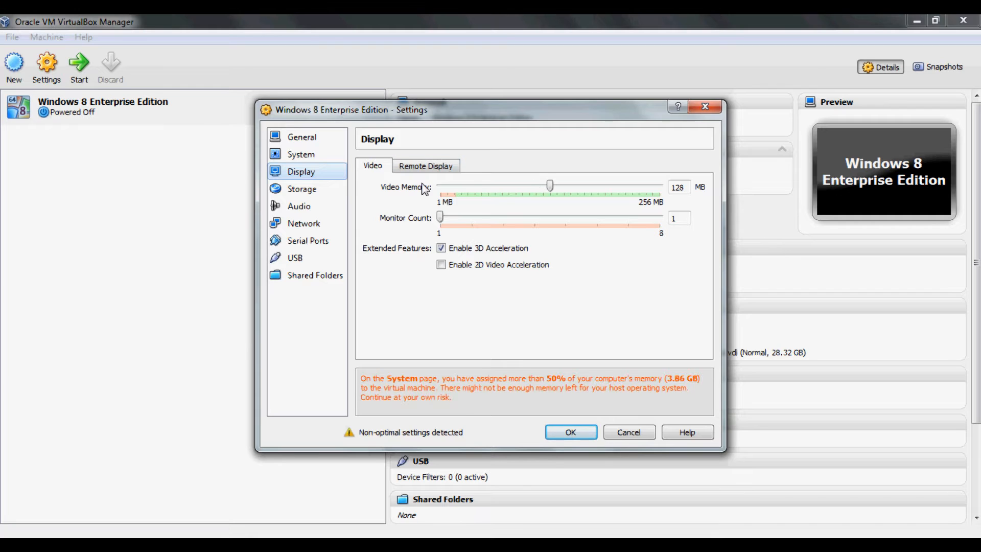
left_click(302, 189)
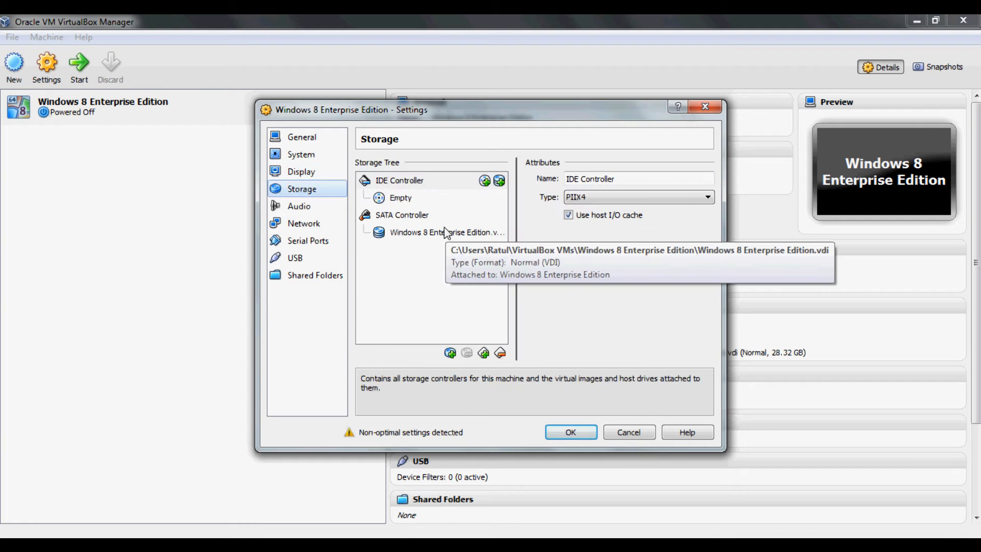
left_click(307, 155)
left_click(494, 165)
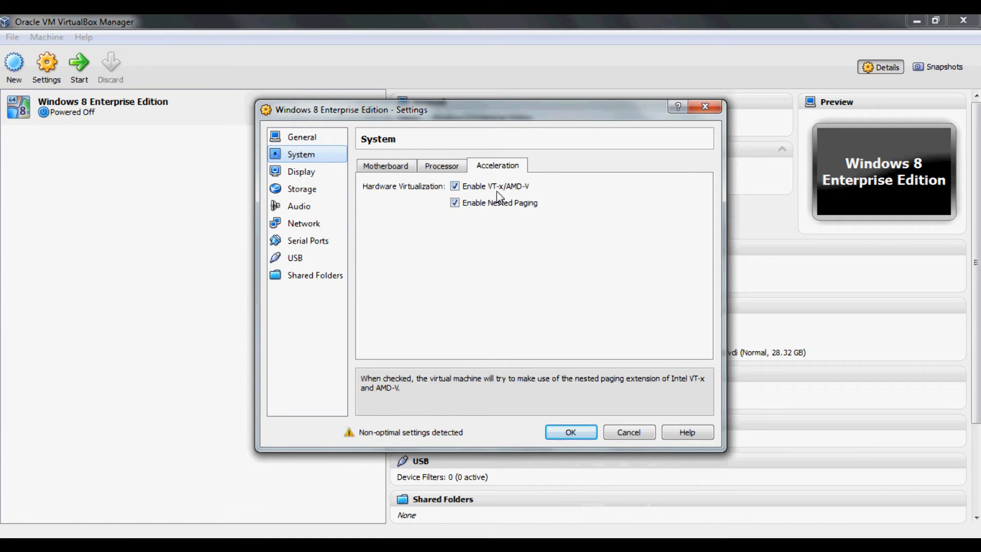
Step: Remove the Windows 8 Enterprise Edition.vdi hard disk from the SATA controller in the storage settings
left_click(312, 192)
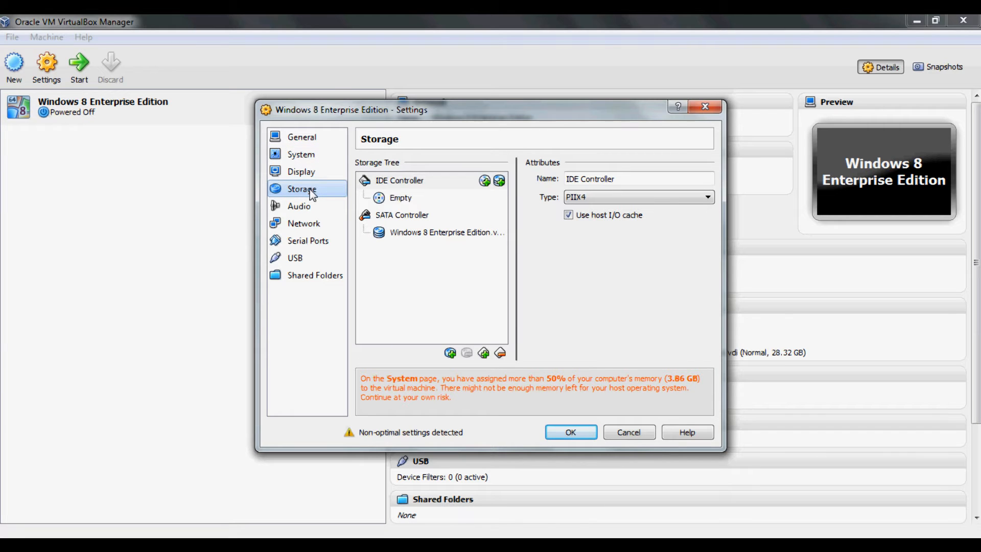
left_click(423, 219)
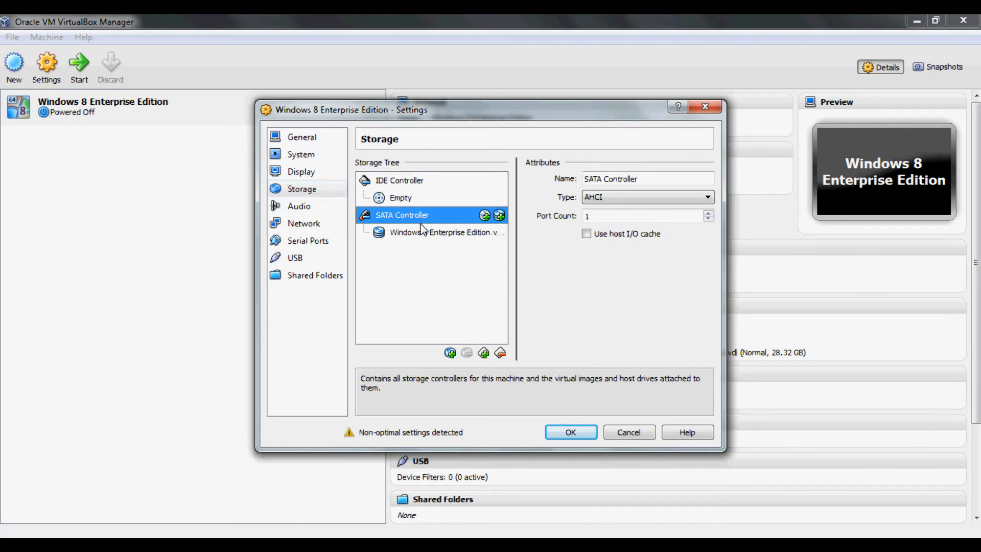
left_click(423, 235)
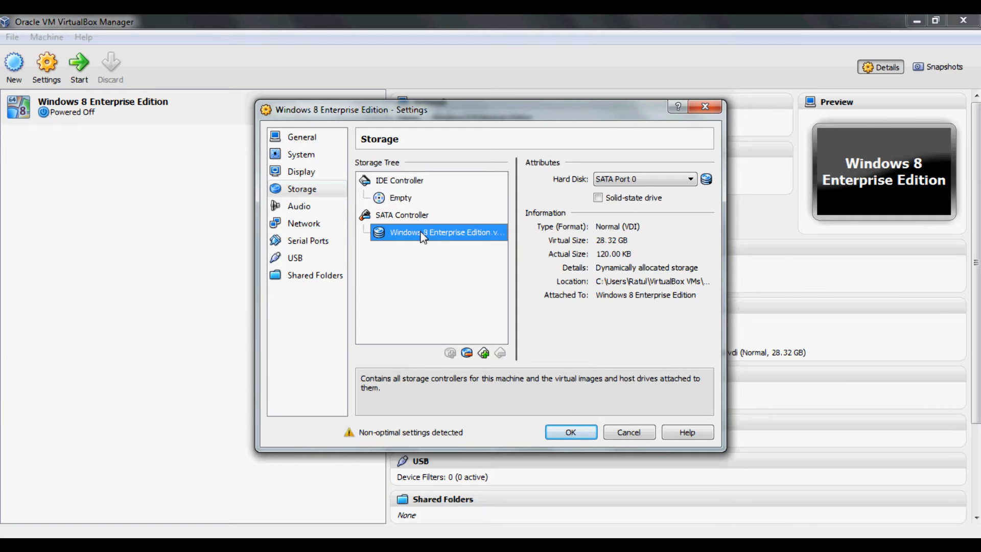
left_click(467, 352)
Step: Attach the existing Windows 8 Enterprise Edition.vdi from the Window 8 VM folder on drive D: as a hard disk on the IDE controller
left_click(405, 197)
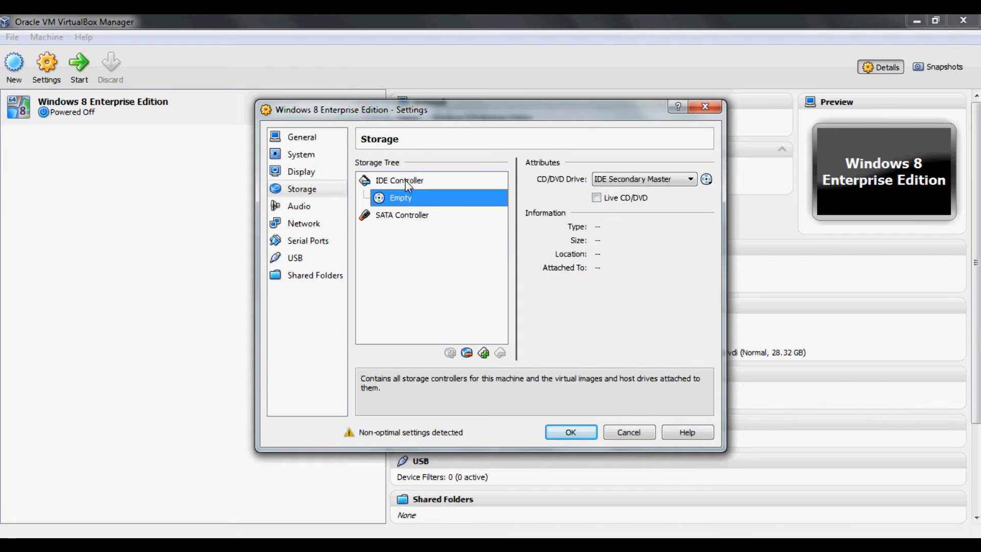
left_click(406, 180)
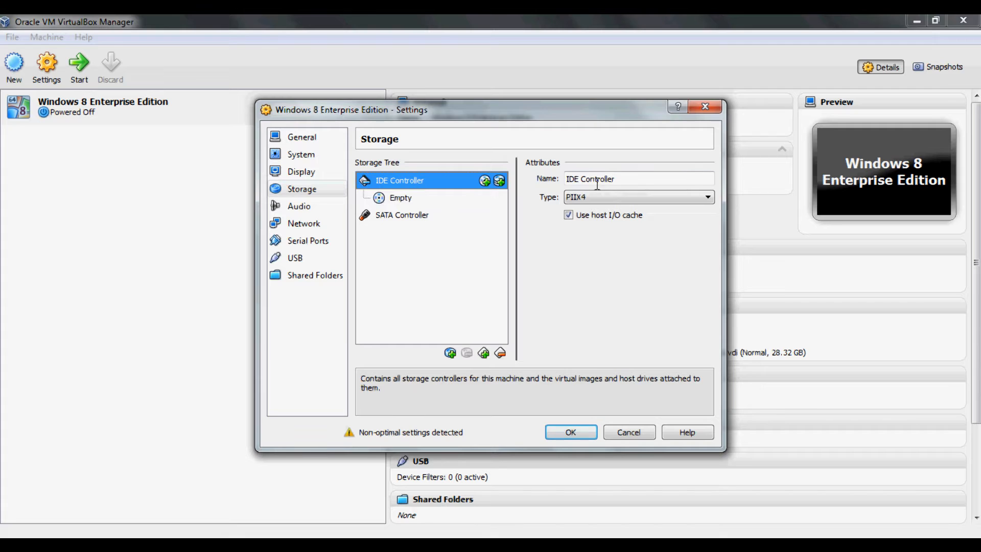
left_click(499, 180)
left_click(510, 221)
left_click(632, 443)
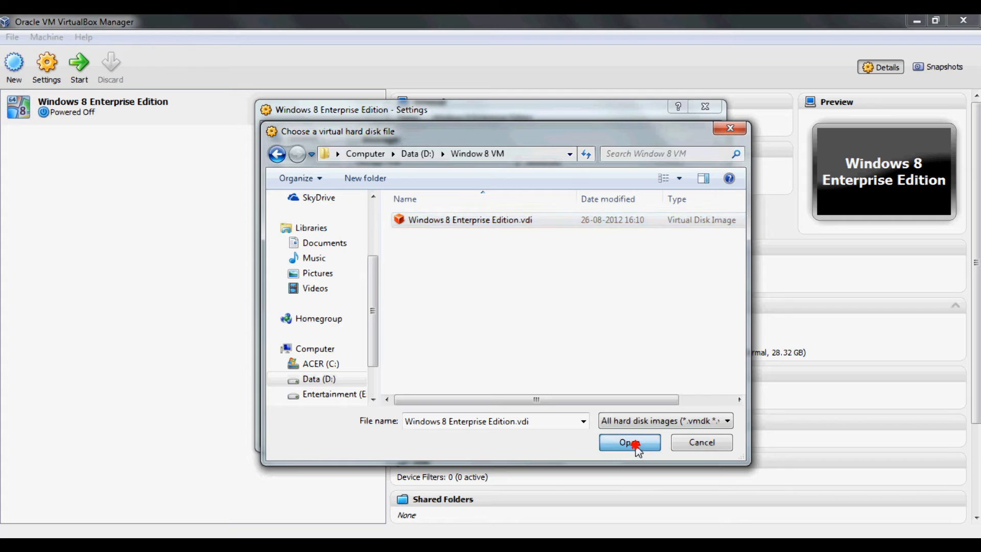
left_click(421, 190)
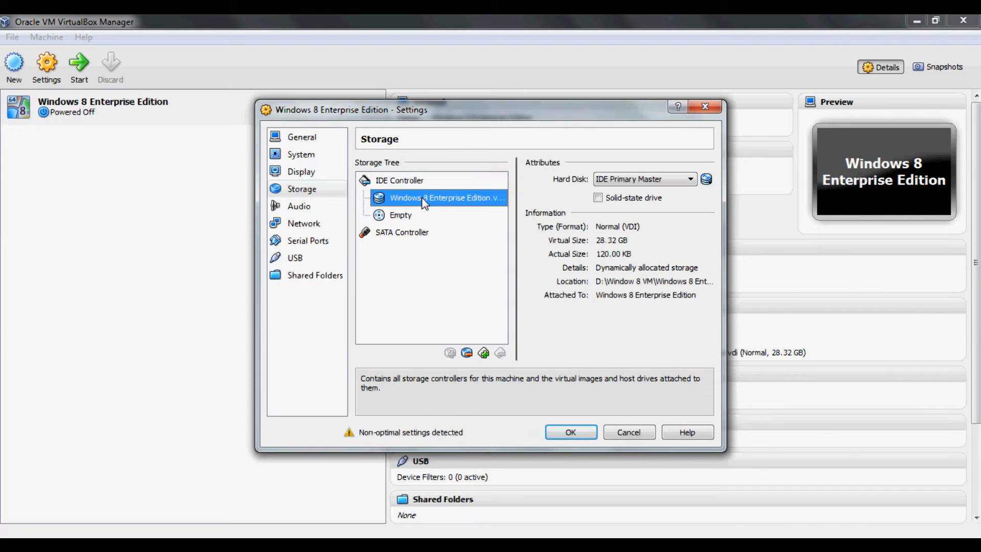
Step: Enable network Adapter 2 as a Bridged Adapter using the Atheros AR5B93 Wireless Network Adapter
left_click(321, 207)
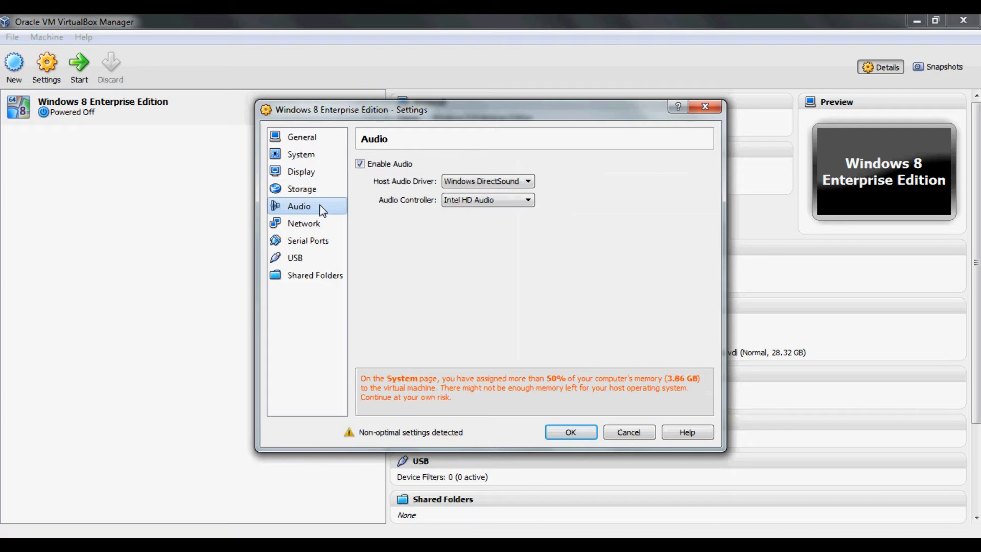
left_click(315, 223)
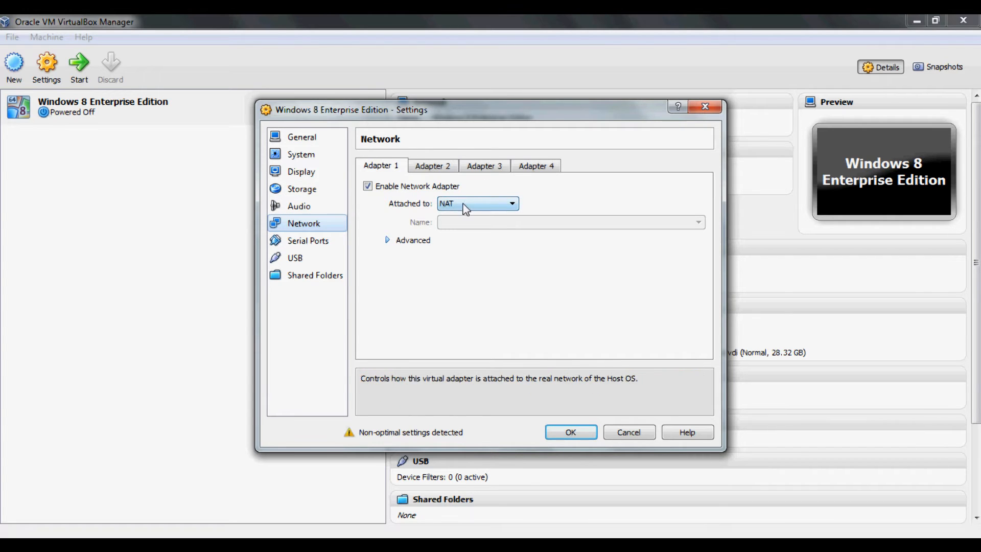
left_click(440, 166)
left_click(368, 186)
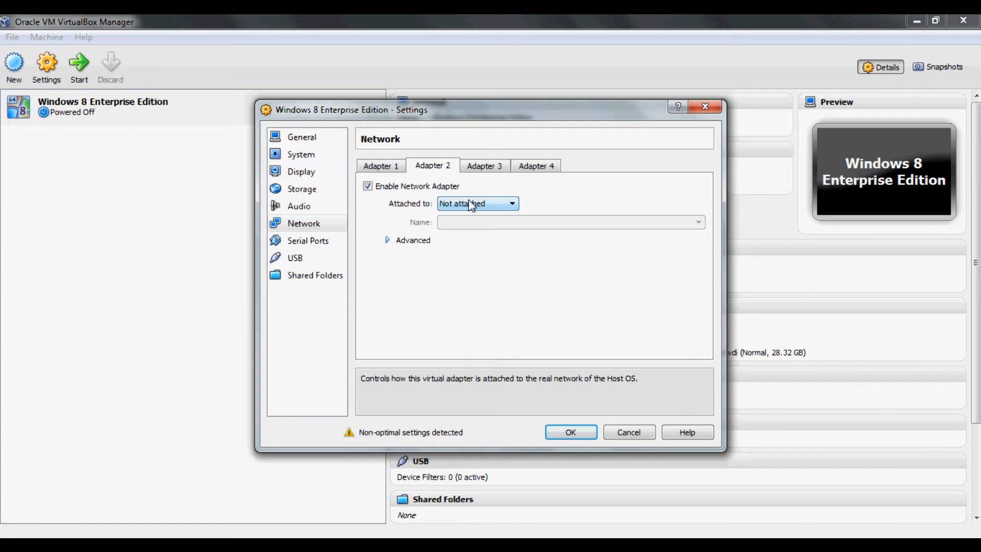
left_click(464, 202)
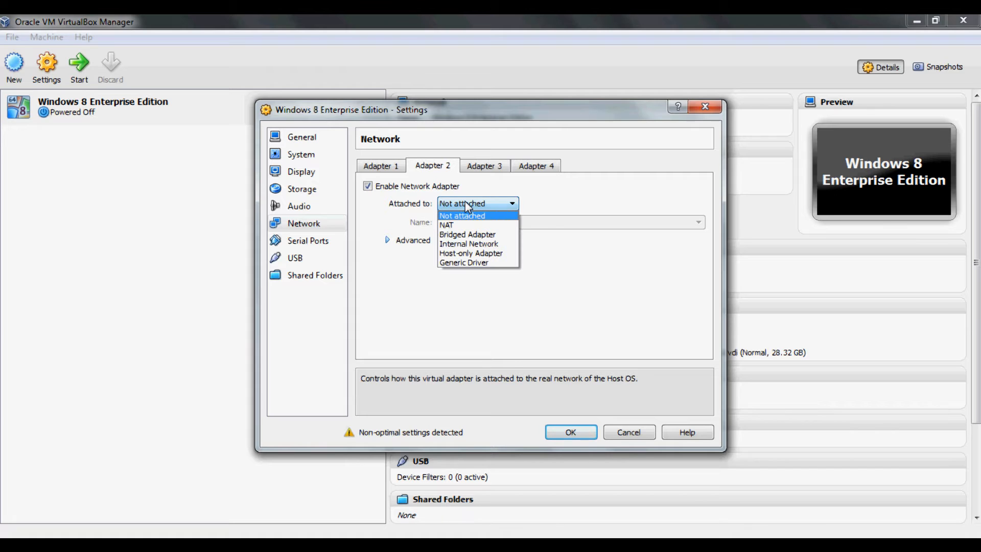
left_click(497, 236)
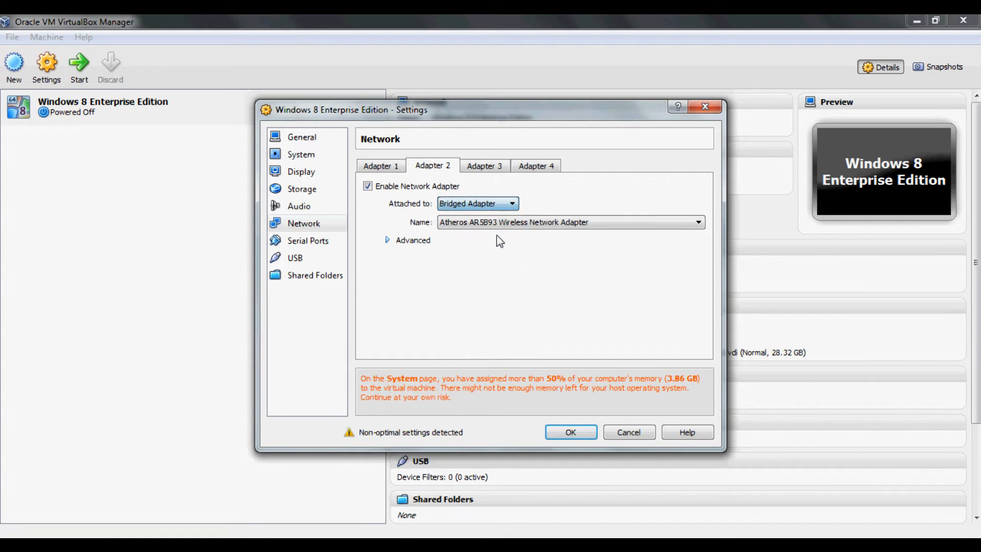
left_click(500, 222)
left_click(532, 234)
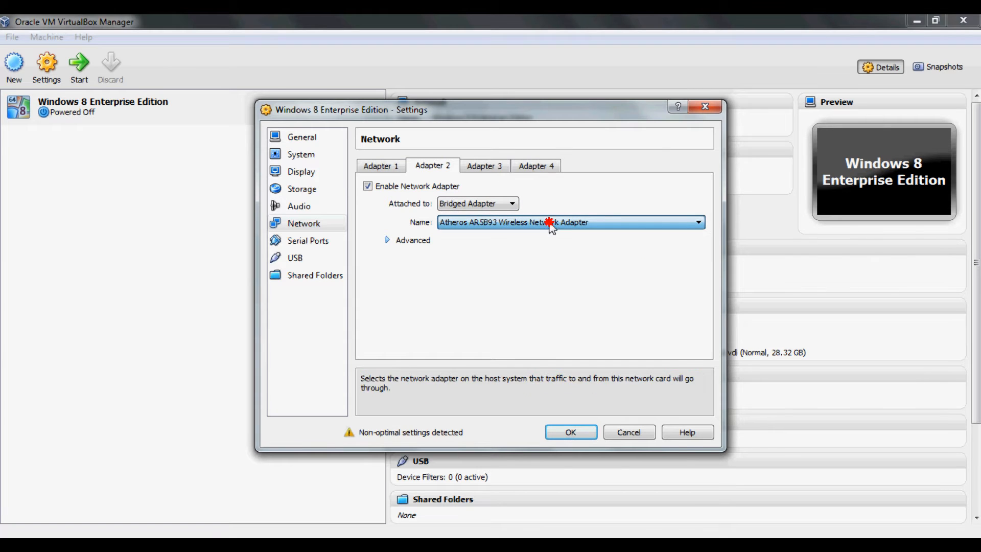
left_click(494, 168)
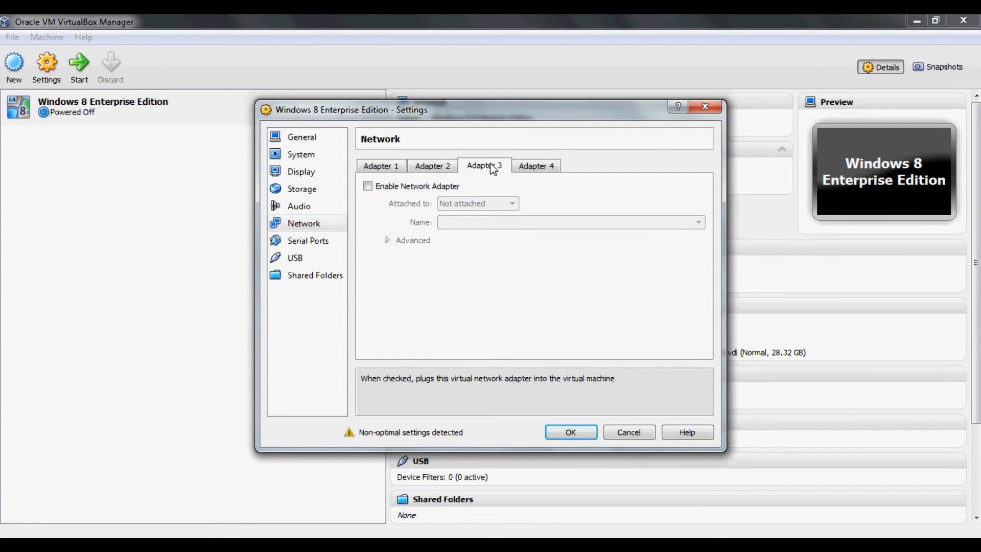
left_click(449, 166)
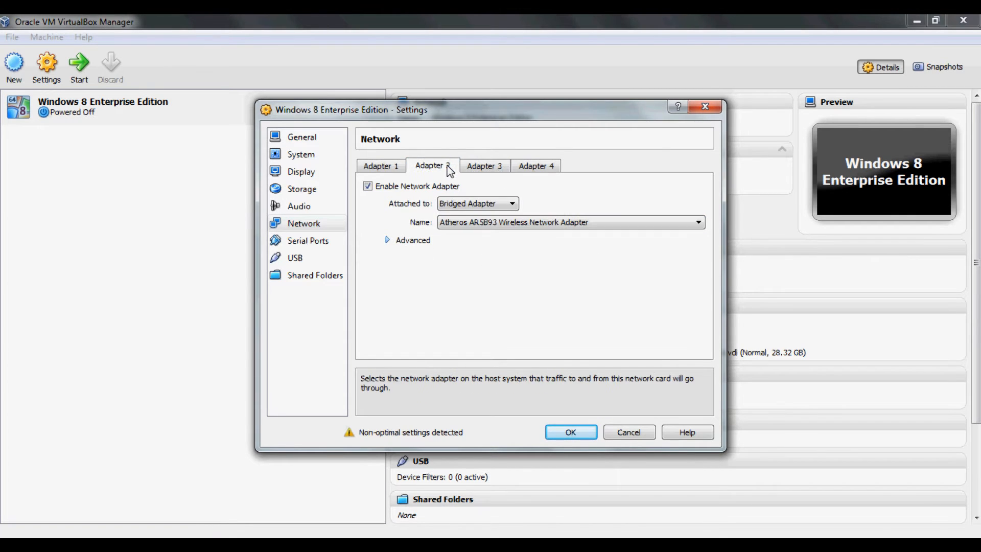
Step: Check the serial port, USB and shared folder settings, and save the virtual machine's settings
left_click(321, 241)
left_click(307, 260)
left_click(307, 275)
left_click(306, 259)
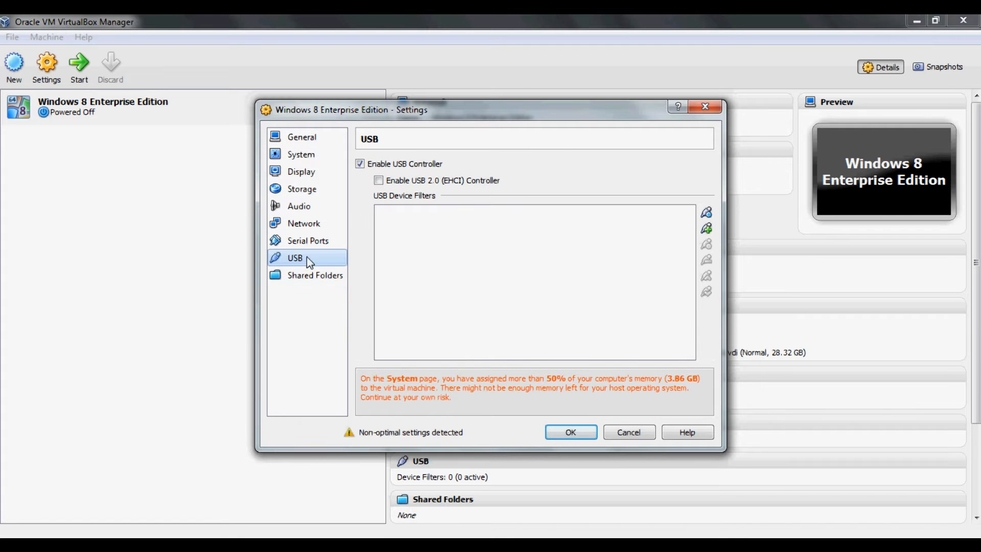
left_click(567, 432)
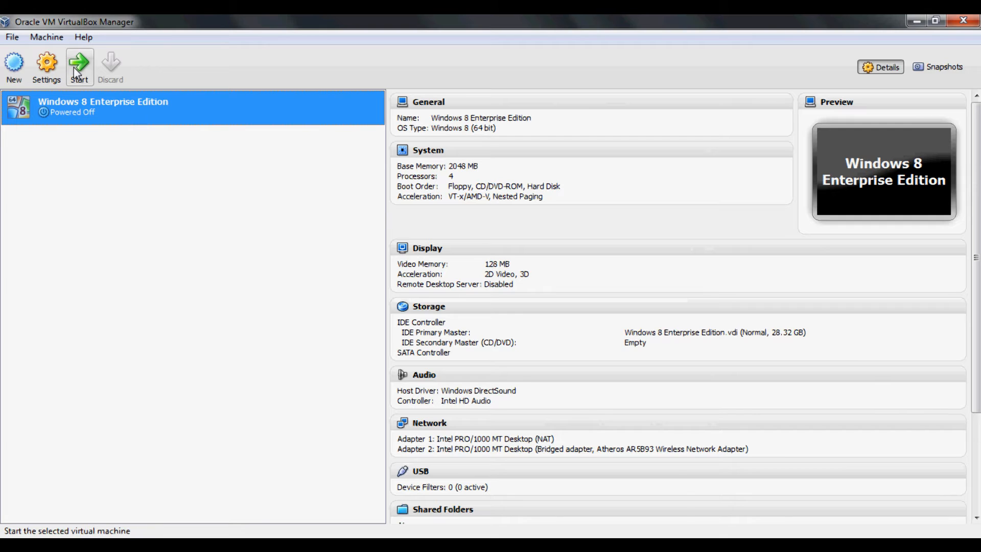
Step: Start the virtual machine and mount the 9200.16384.WIN8_RTM.120725-1247 x64 ISO from D:\Downloads as its virtual CD/DVD
left_click(74, 66)
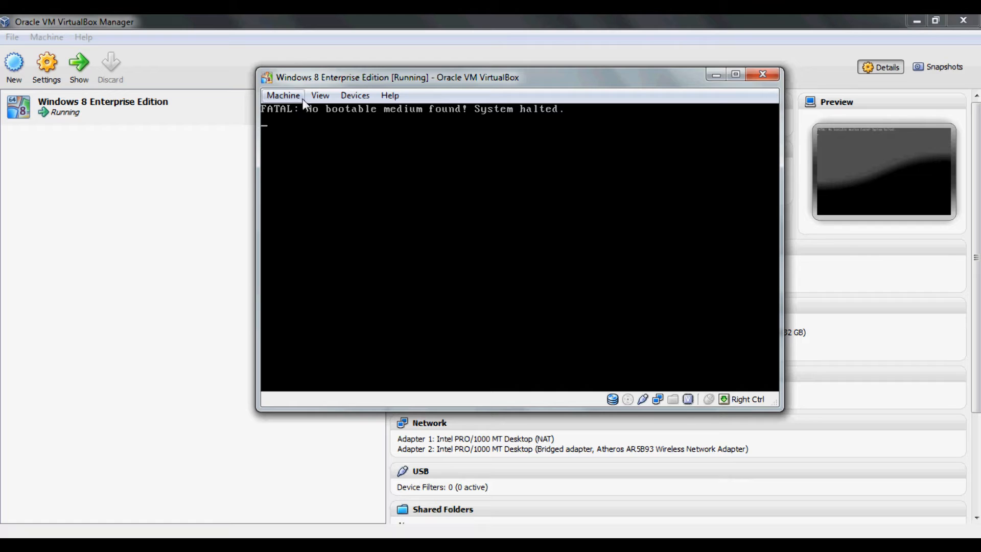
left_click(283, 95)
mouse_move(378, 113)
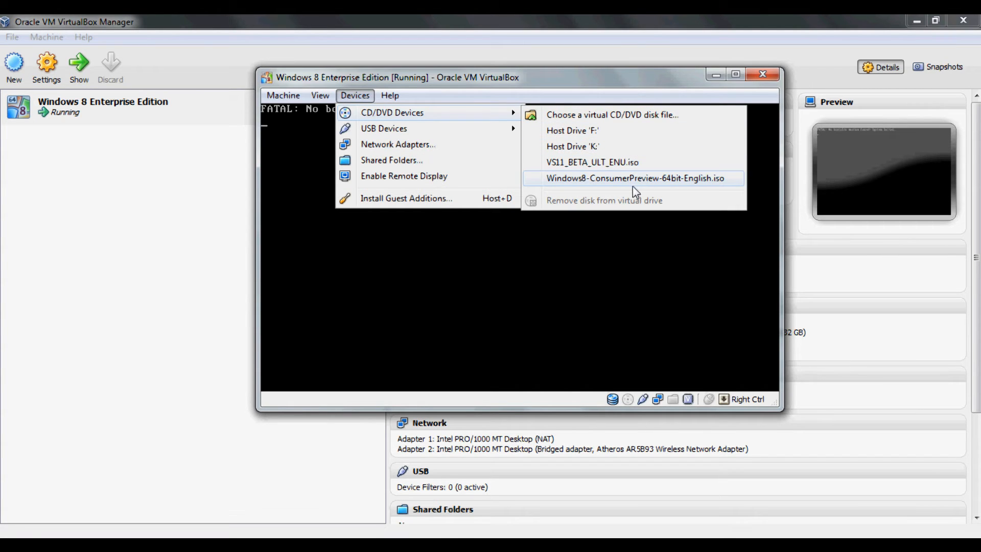
left_click(601, 114)
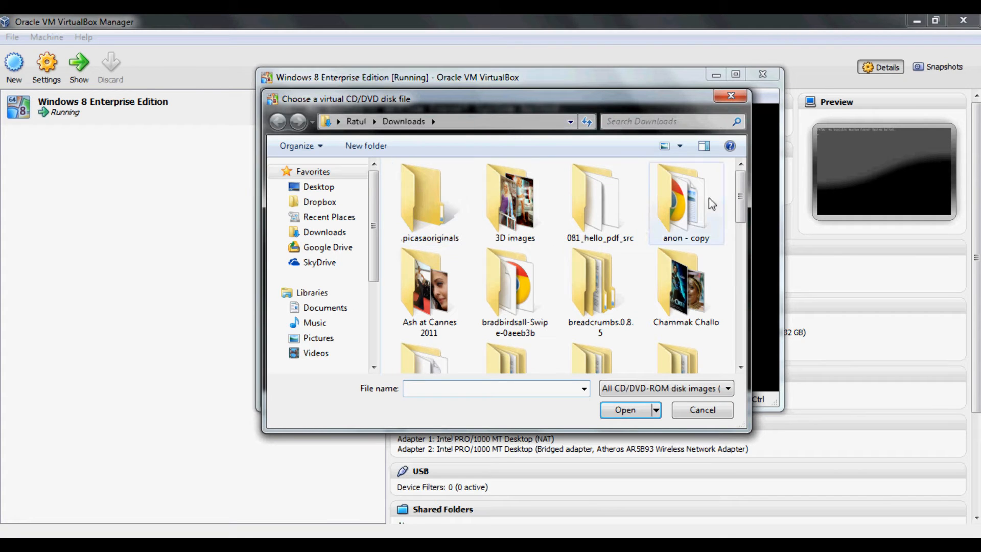
left_click_drag(739, 173, 741, 358)
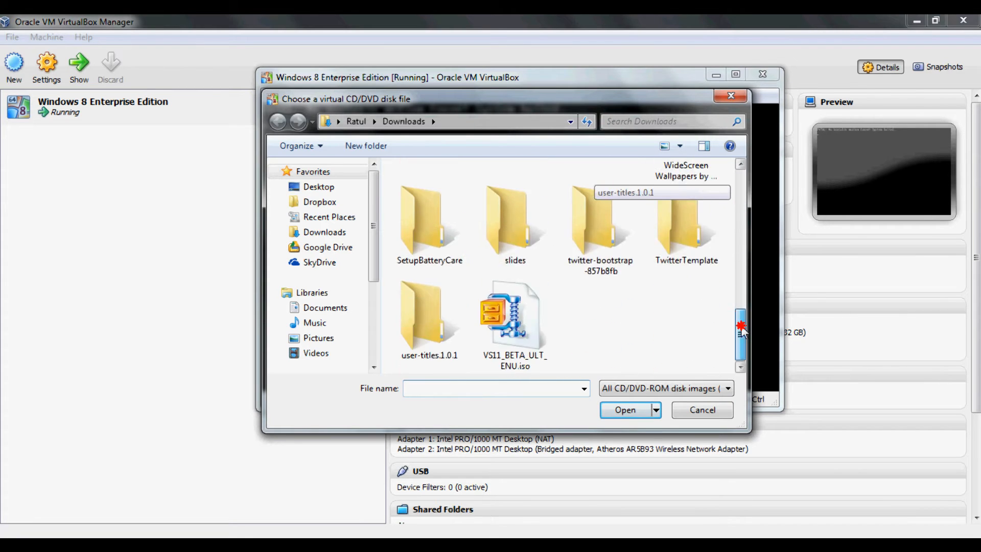
left_click(353, 123)
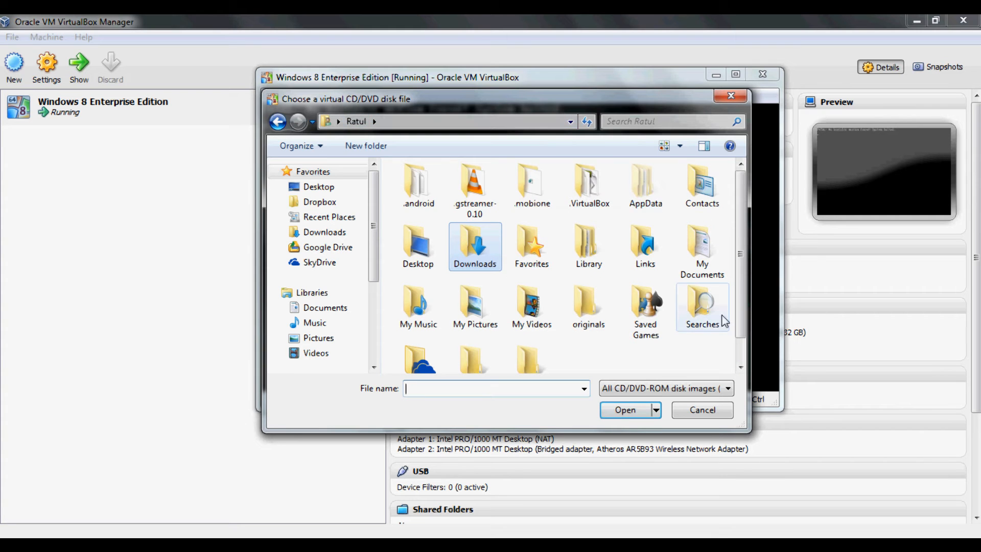
left_click(341, 233)
scroll(329, 250, "down", 2)
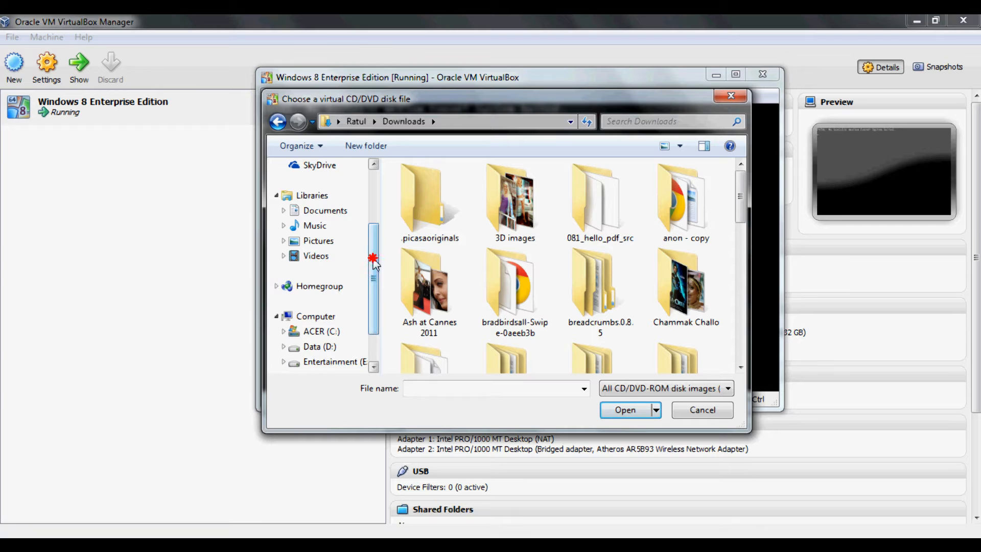
left_click_drag(373, 256, 373, 289)
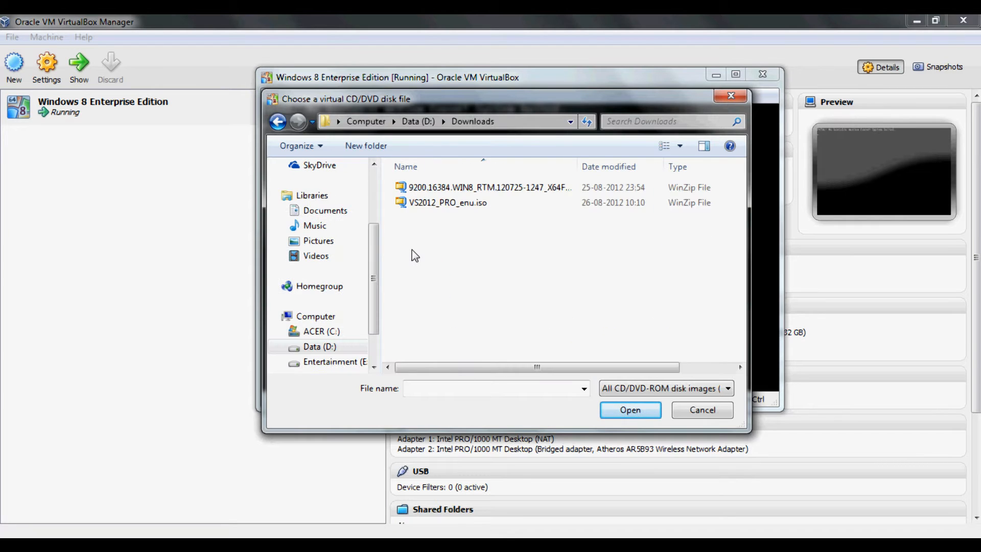
left_click(486, 190)
left_click(629, 411)
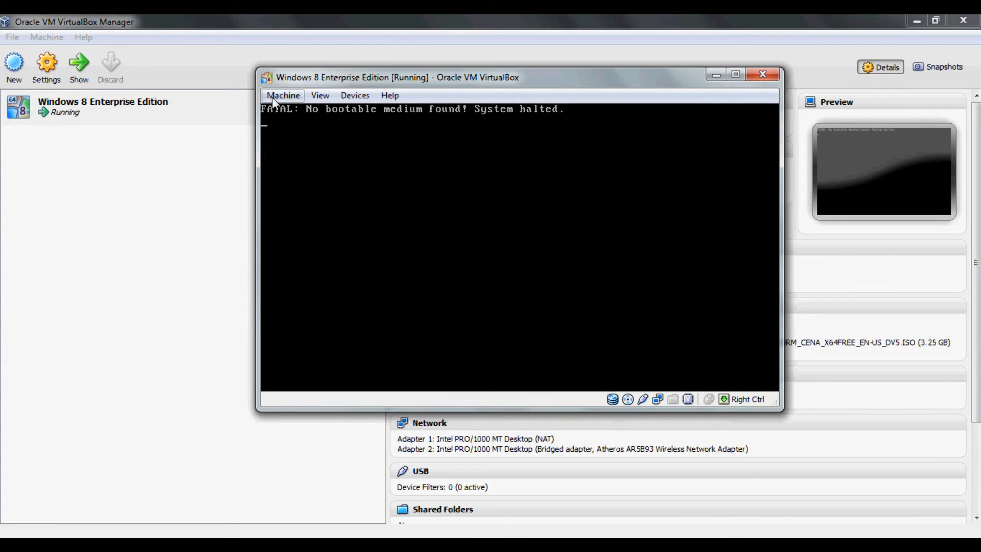
Step: Reset the running virtual machine so it boots from the mounted Windows 8 disc image
left_click(272, 97)
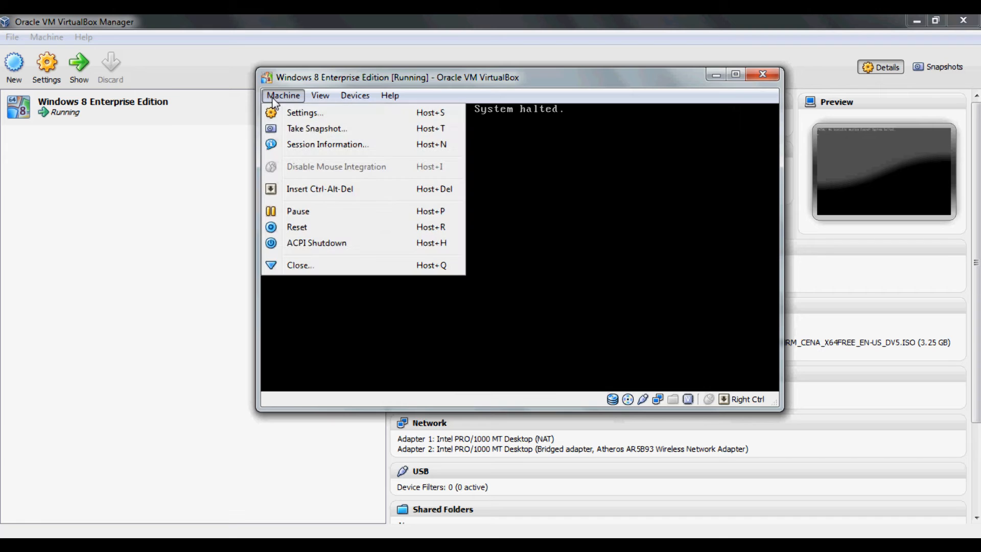
left_click(315, 227)
left_click(485, 288)
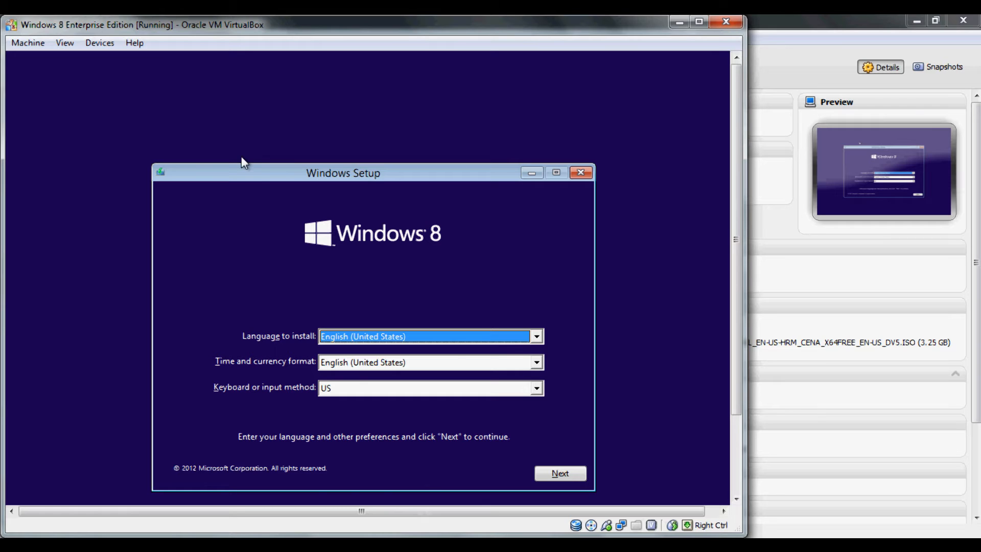
Step: Move the Windows Setup window up and check the installation language and the time and currency format choices
left_click_drag(348, 163, 353, 123)
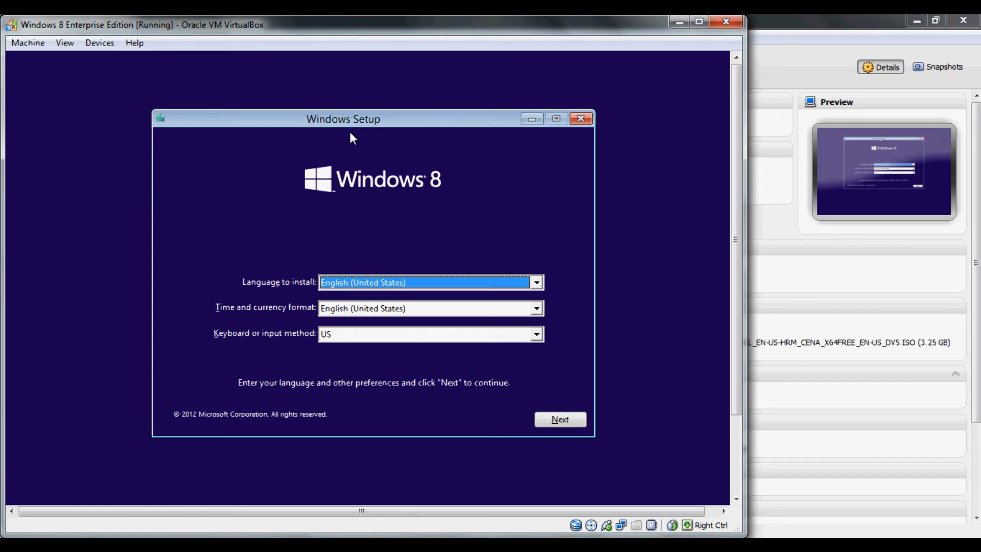
left_click(382, 282)
left_click(381, 282)
left_click(374, 306)
left_click(374, 309)
Step: Look through the available keyboard and input methods in Windows Setup, keeping US
left_click(376, 334)
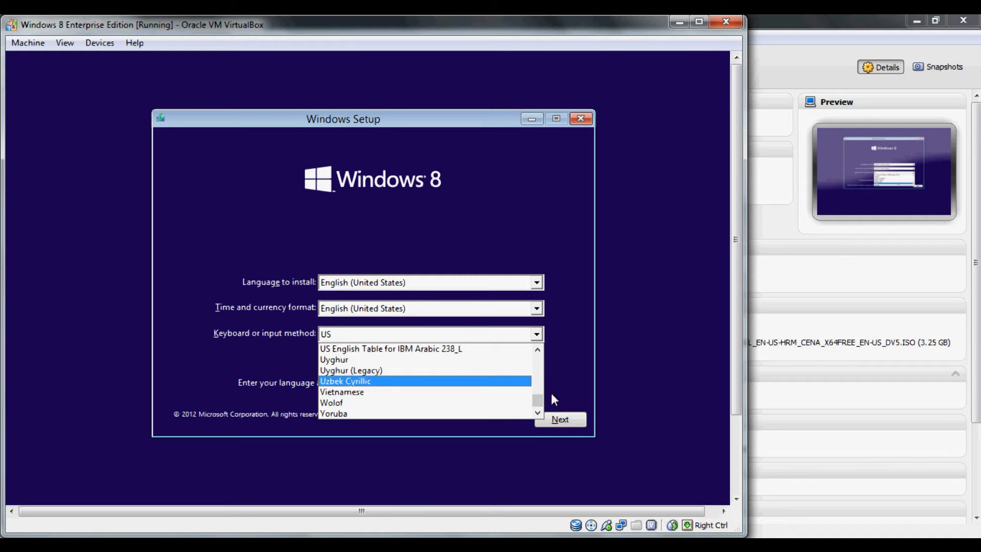
left_click_drag(537, 400, 534, 379)
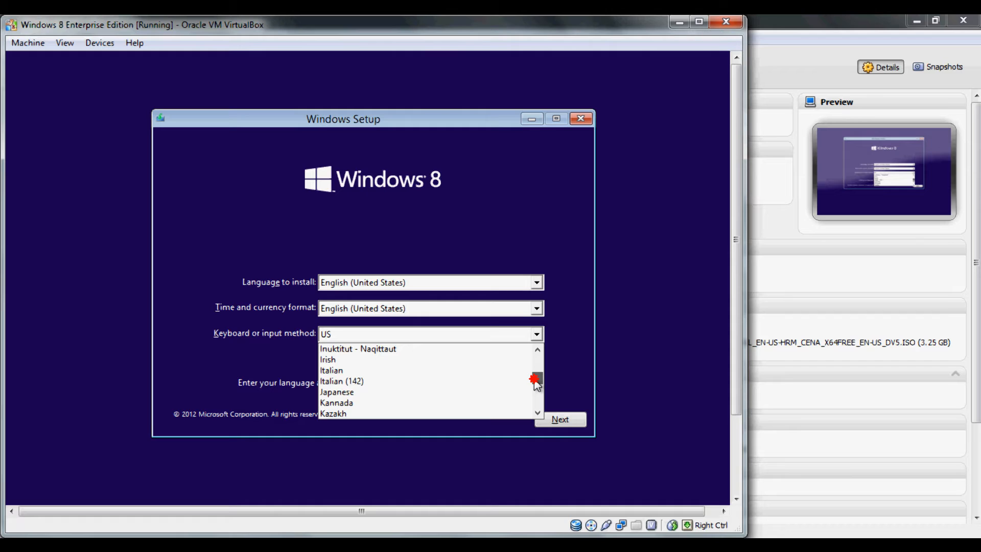
scroll(535, 383, "up", 3)
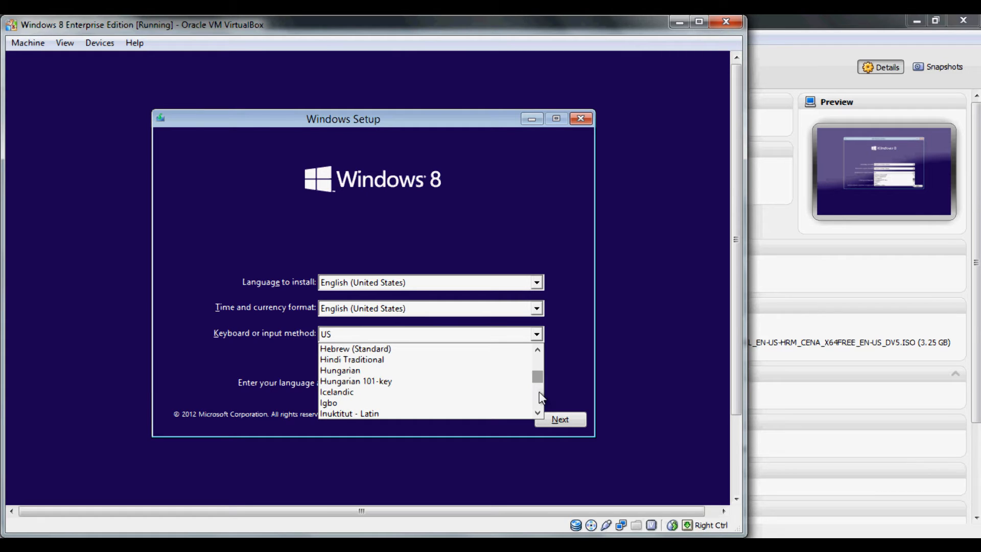
left_click(537, 413)
left_click(537, 412)
left_click(537, 413)
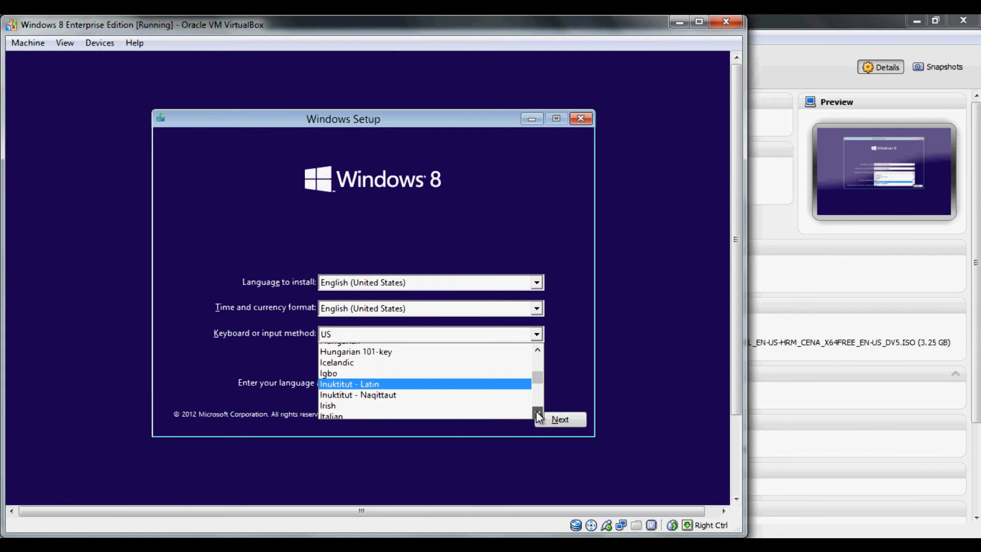
left_click(538, 412)
left_click(537, 412)
left_click(537, 412)
left_click(537, 412)
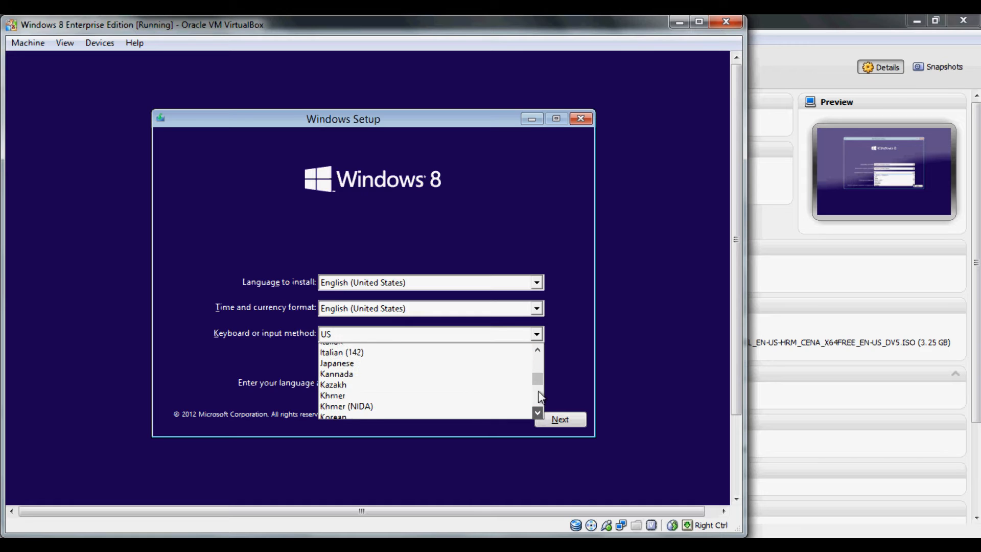
left_click(536, 351)
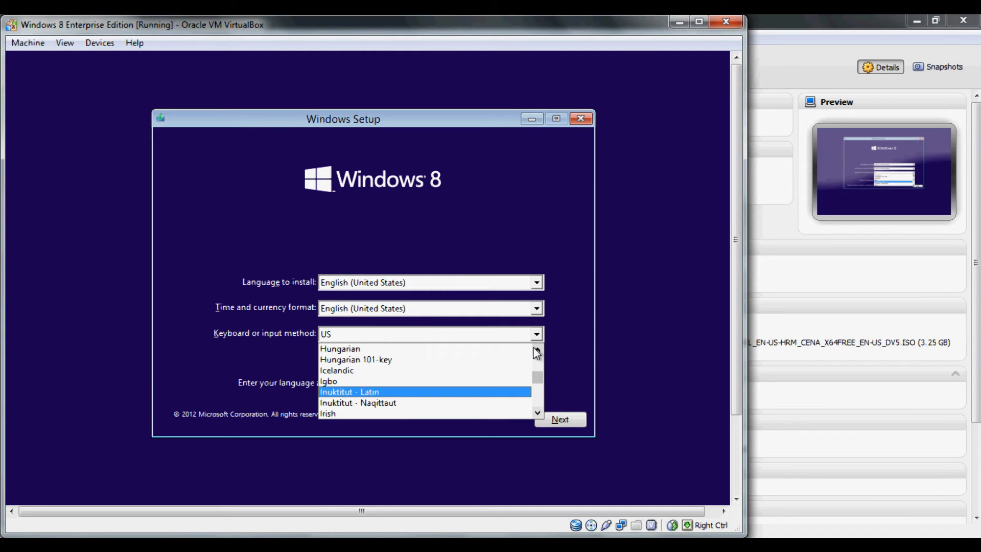
left_click(536, 351)
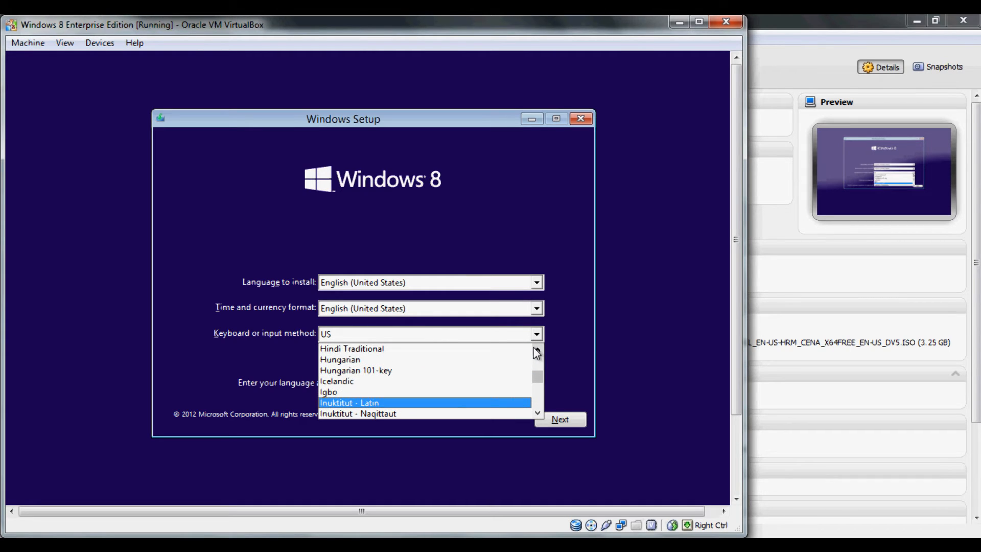
left_click(526, 335)
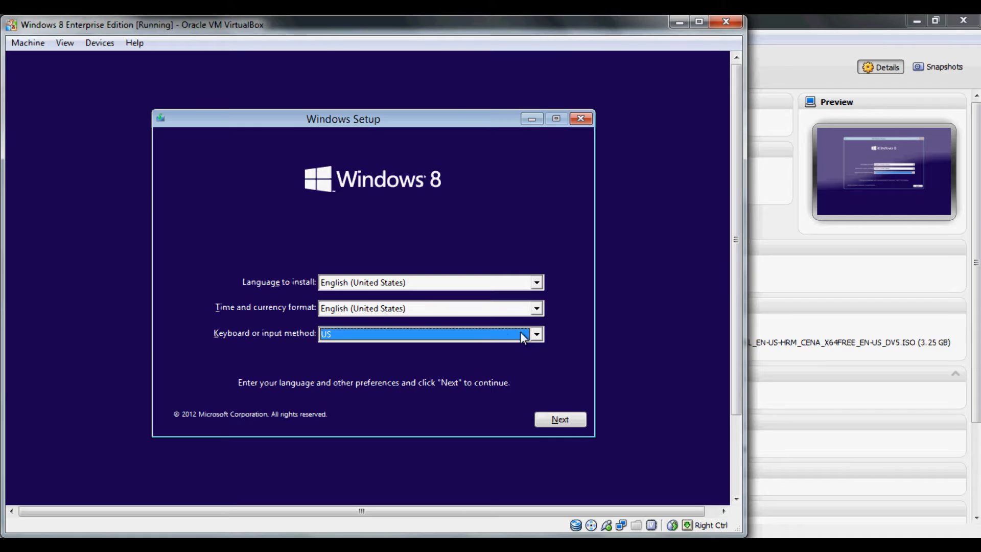
Step: Keep English (United States) as the time and currency format, continue past the language preferences and start the Windows 8 installation
left_click(422, 307)
left_click(407, 313)
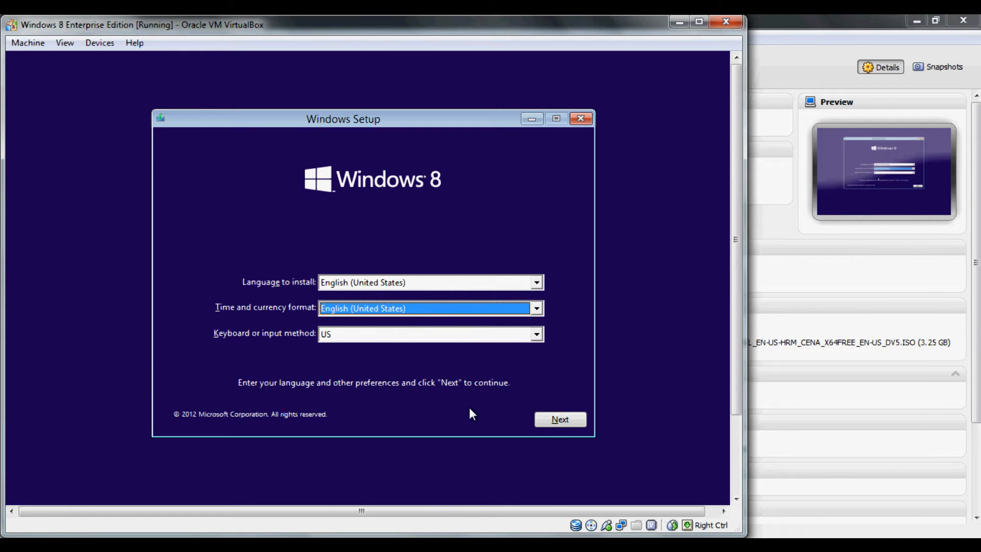
left_click(550, 420)
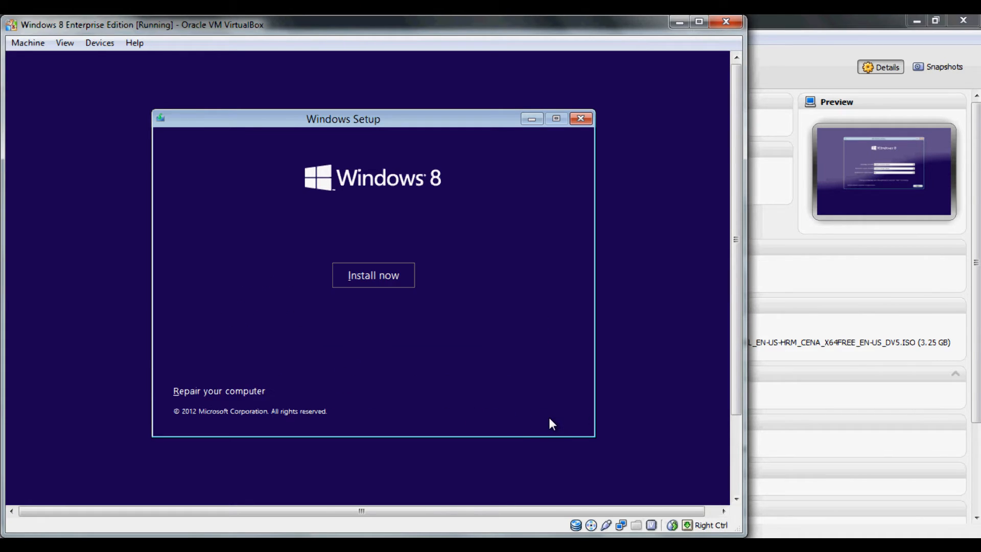
left_click(388, 278)
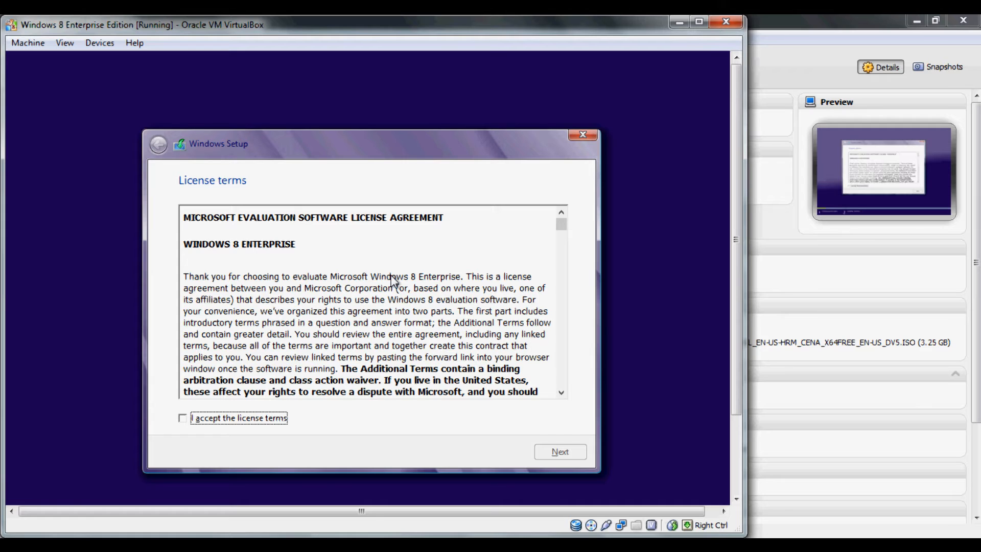
Step: Accept the license terms and start a custom, Windows-only installation on Drive 0 Unallocated Space
left_click(205, 423)
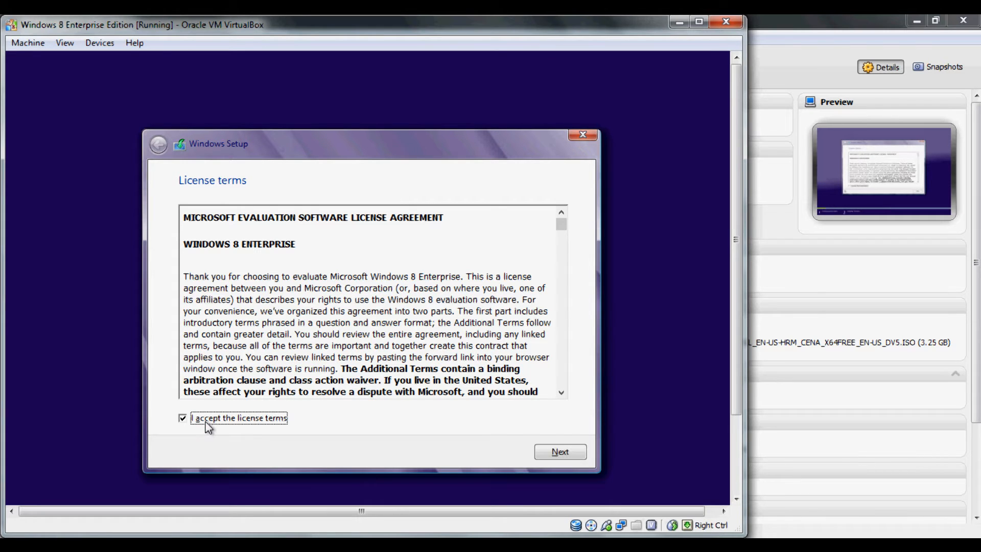
left_click(583, 453)
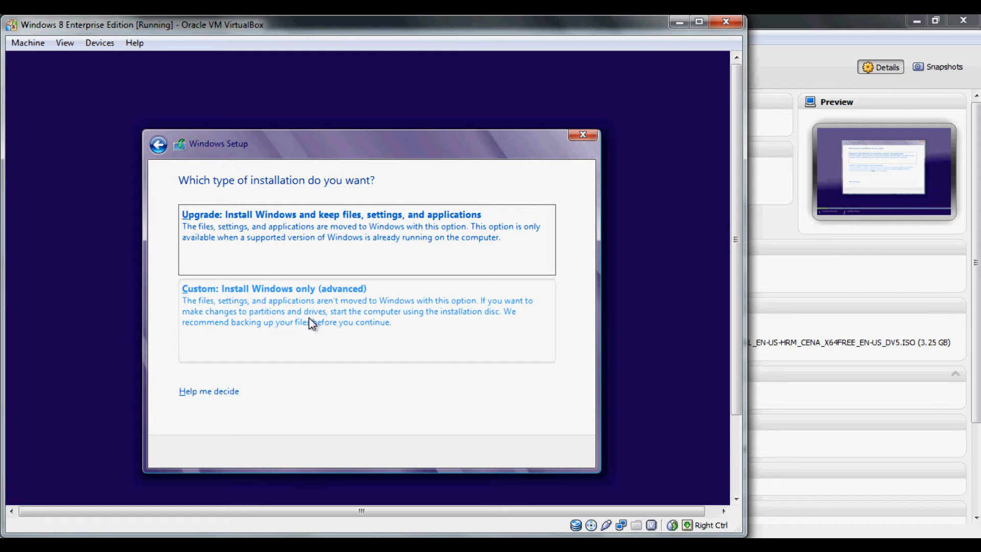
left_click(309, 319)
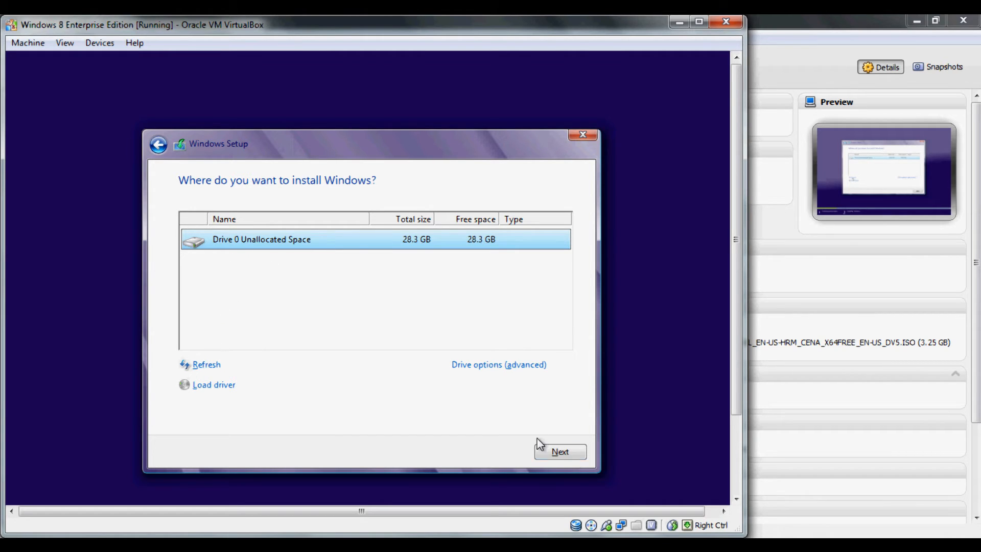
left_click(562, 452)
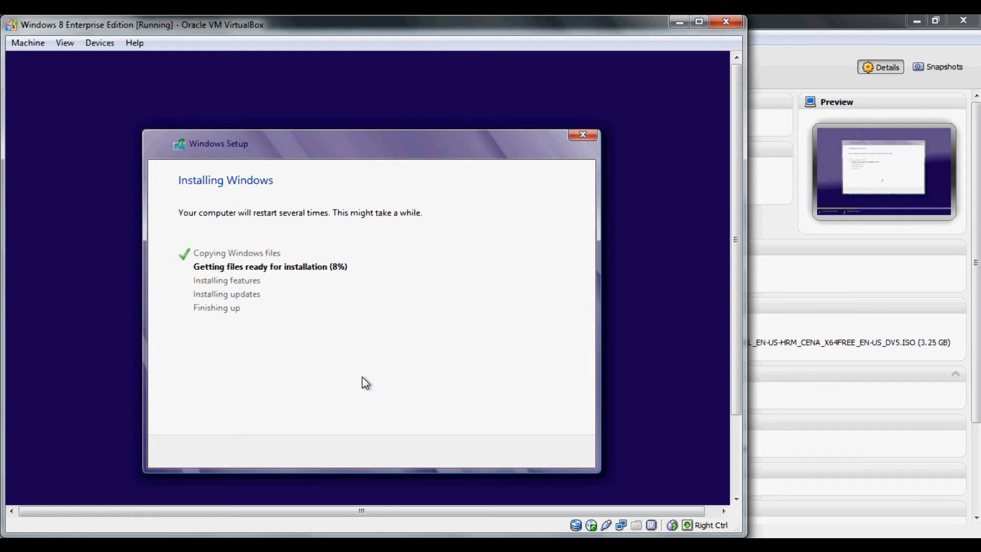
left_click(366, 546)
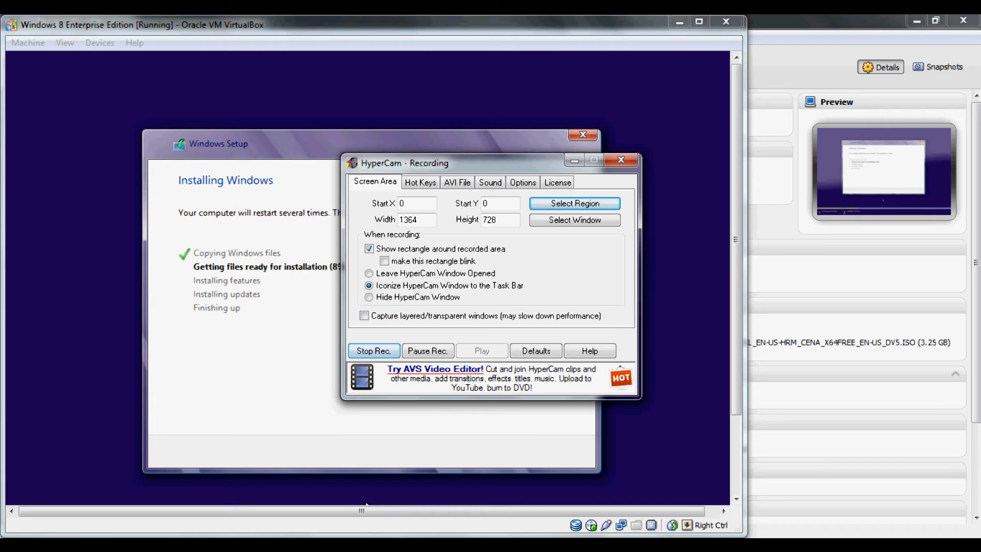
left_click(419, 182)
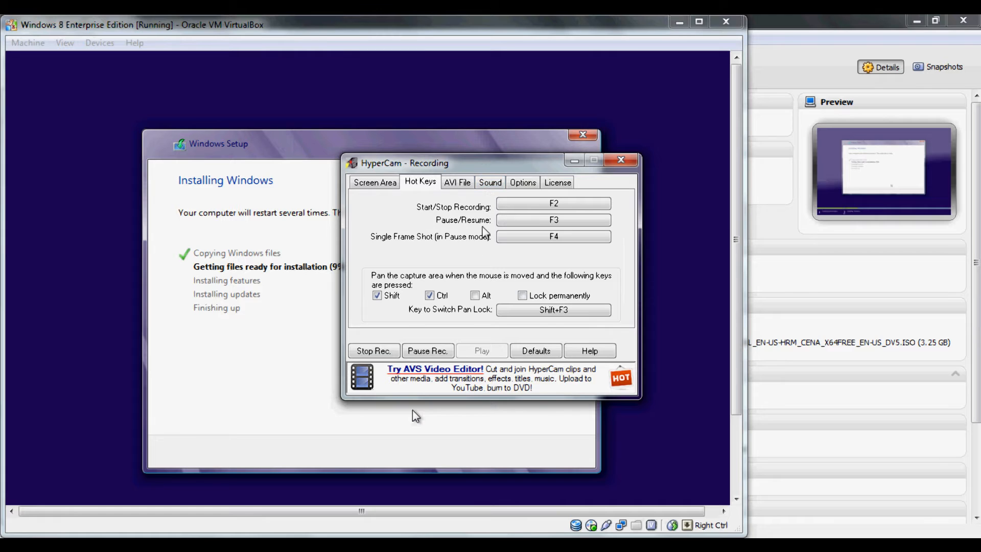
left_click(404, 354)
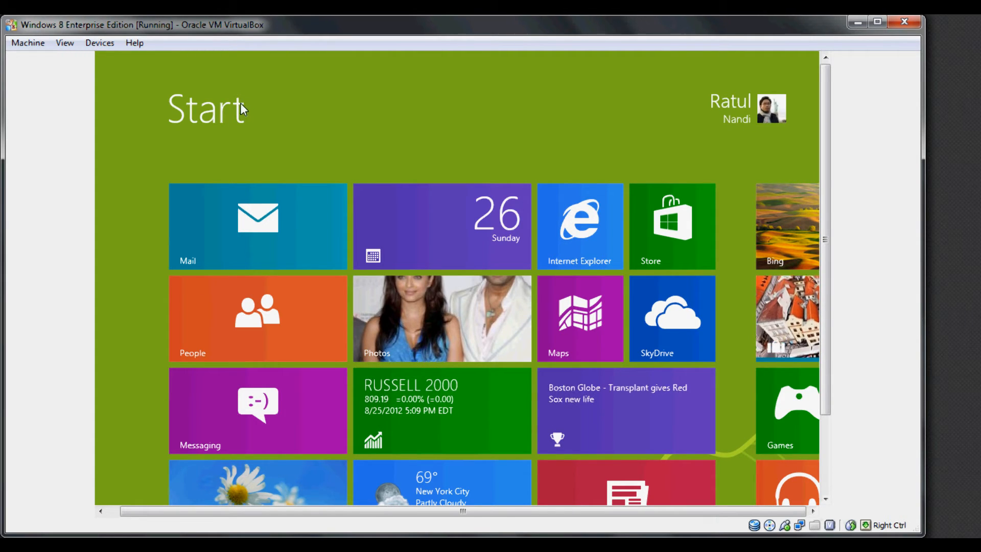
Step: View the lower tiles of the Windows 8 Start screen and maximize the virtual machine window
left_click_drag(823, 117, 832, 140)
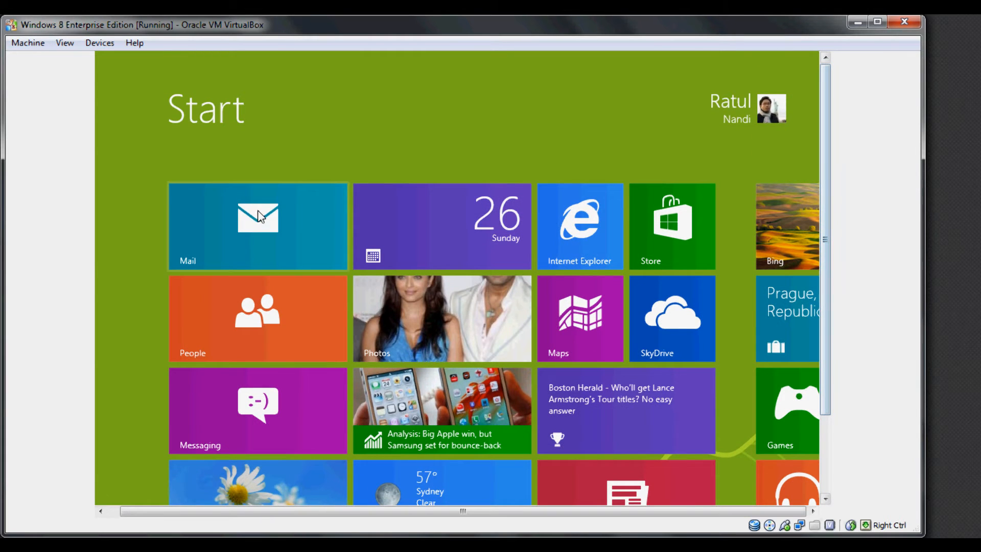
scroll(167, 237, "down", 3)
scroll(166, 240, "up", 3)
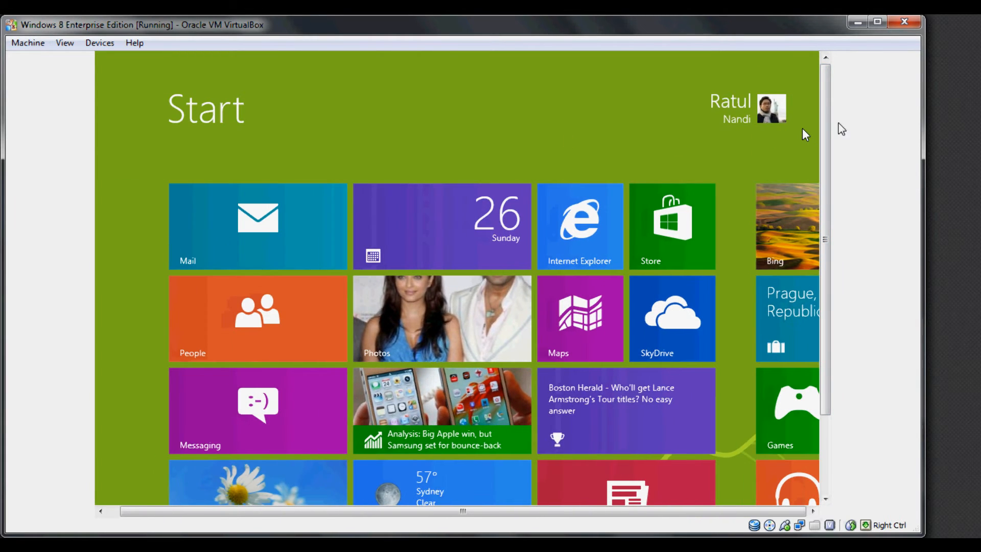
left_click_drag(829, 128, 836, 236)
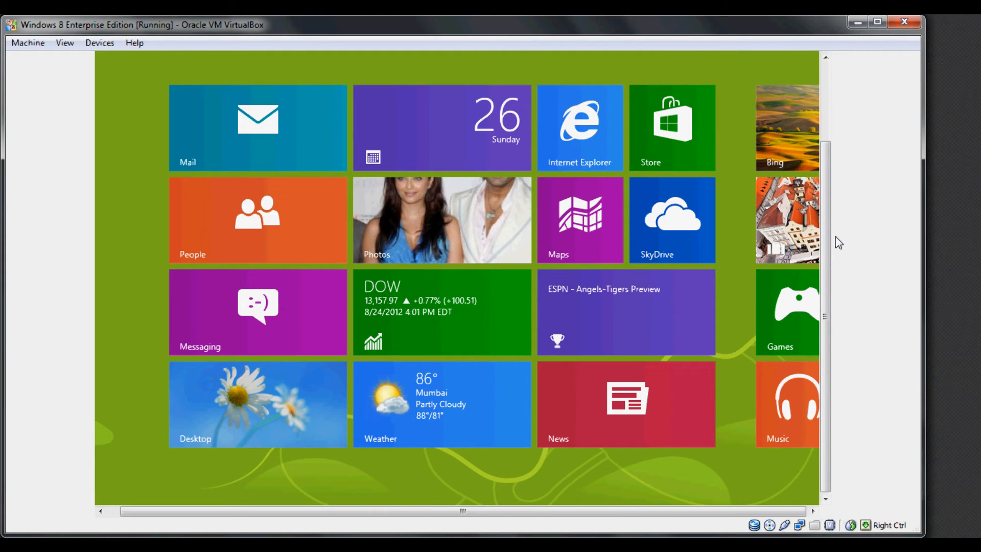
left_click(878, 22)
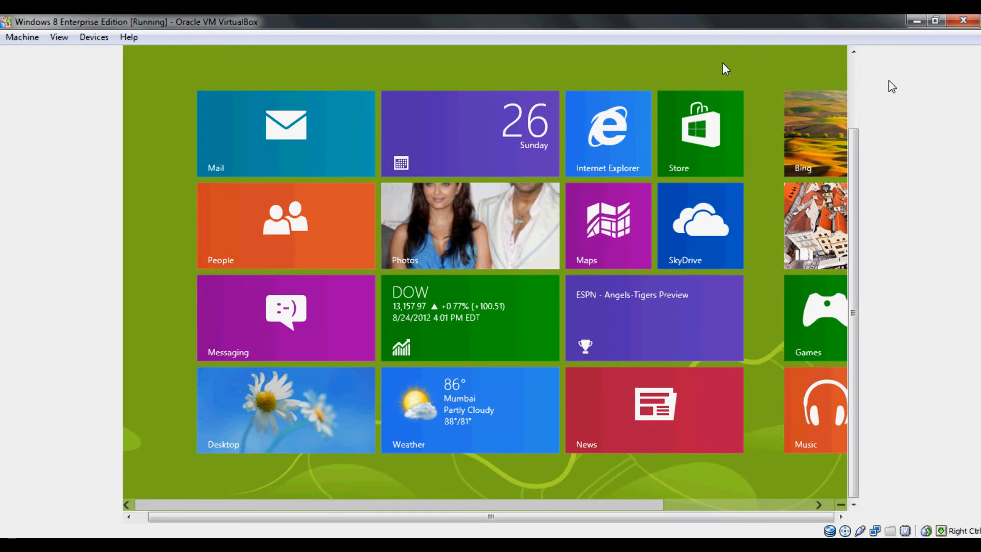
Step: Examine the app tiles across the whole Windows 8 Start screen, from Mail to the Bing and Video group
scroll(841, 197, "up", 3)
scroll(841, 197, "down", 3)
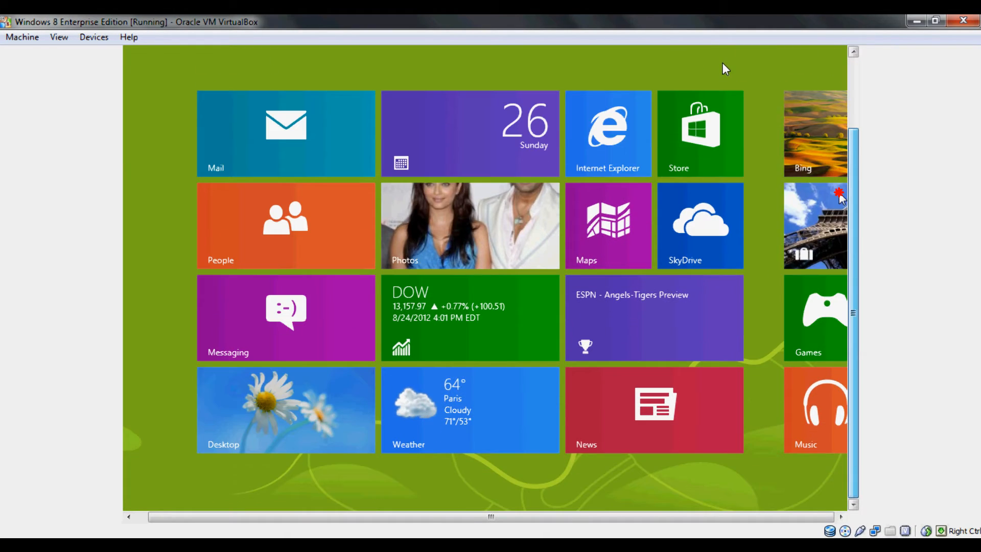
scroll(723, 154, "up", 3)
scroll(722, 62, "down", 3)
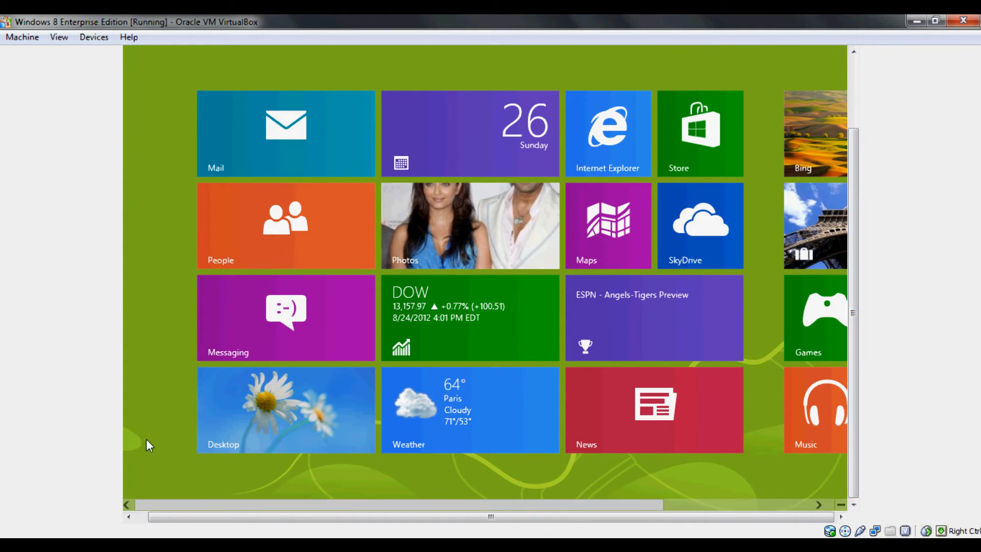
scroll(168, 506, "down", 3)
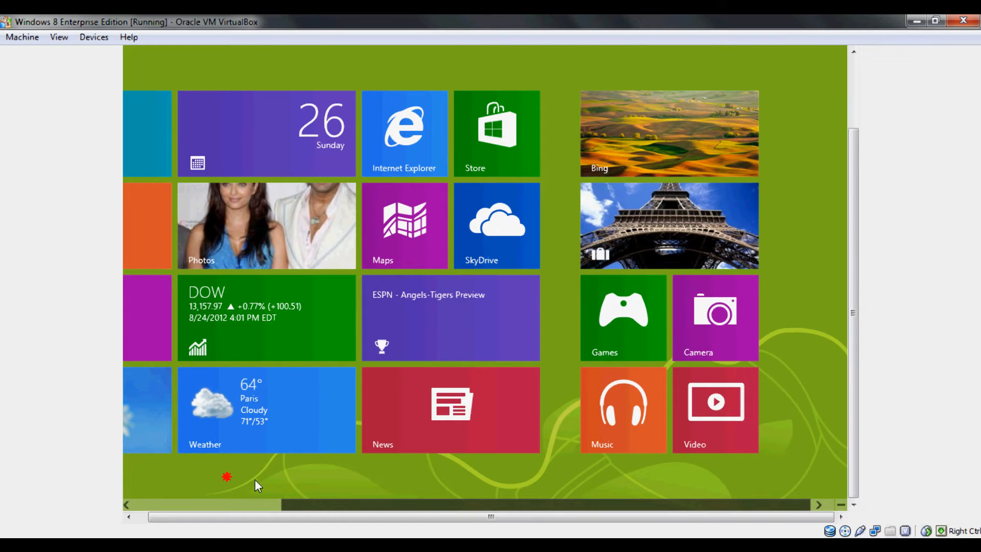
scroll(124, 458, "up", 3)
scroll(323, 507, "down", 2)
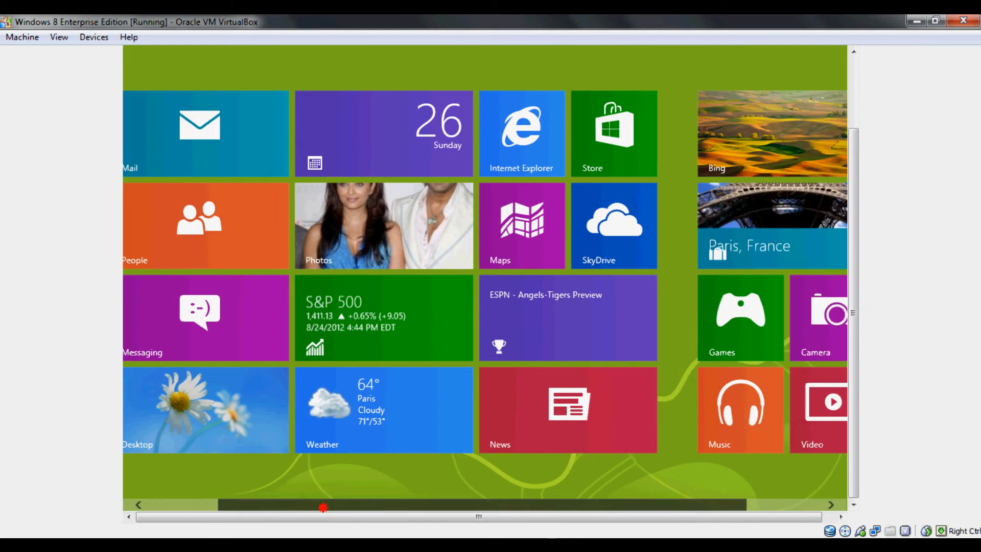
left_click_drag(852, 286, 843, 51)
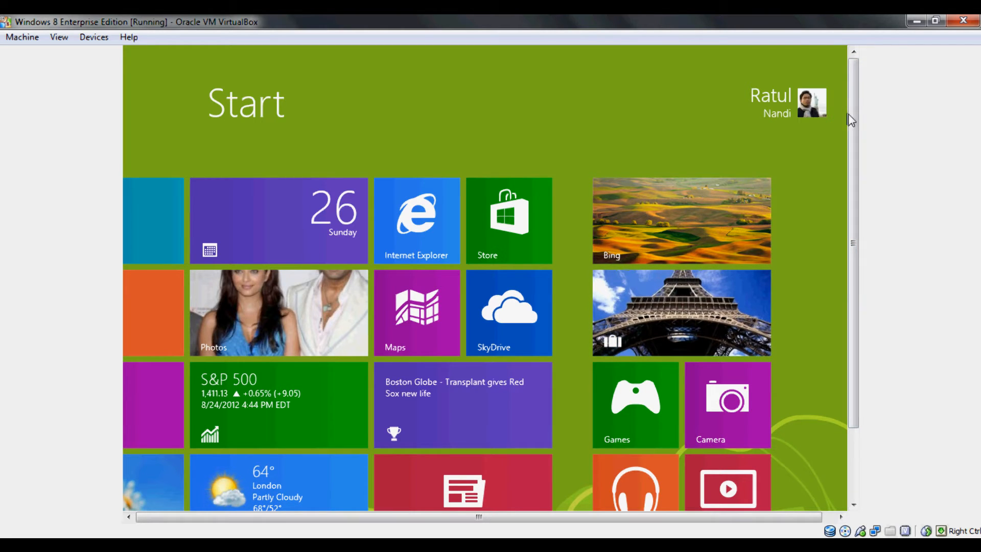
left_click_drag(852, 120, 850, 285)
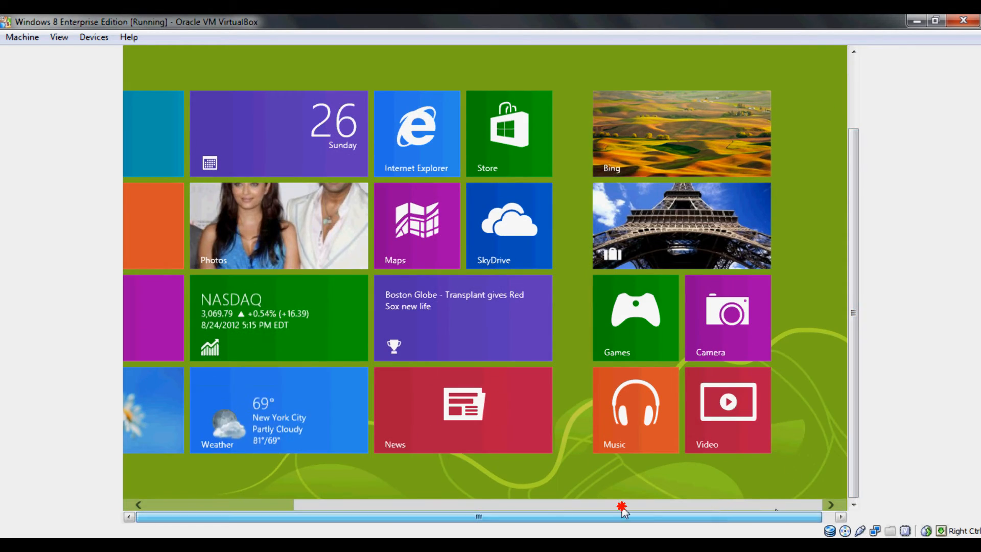
left_click(207, 505)
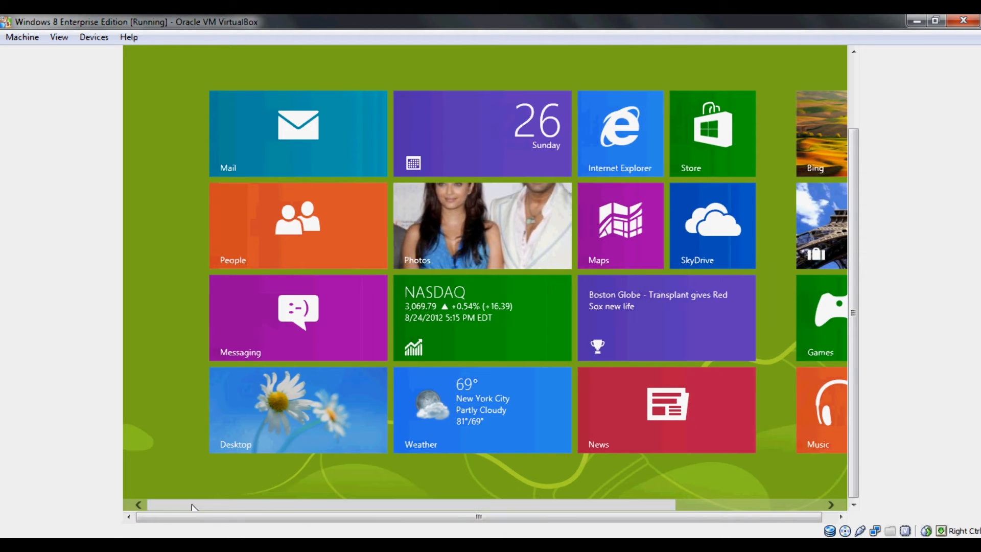
Step: Open the Windows 8 desktop from the Start screen and bring its upper part with the Recycle Bin into view
left_click(330, 401)
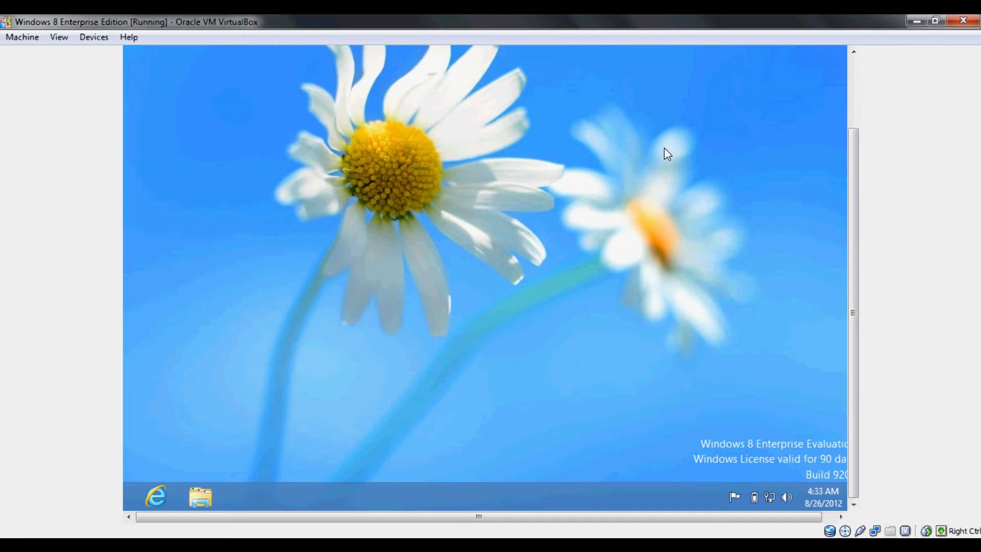
left_click(858, 97)
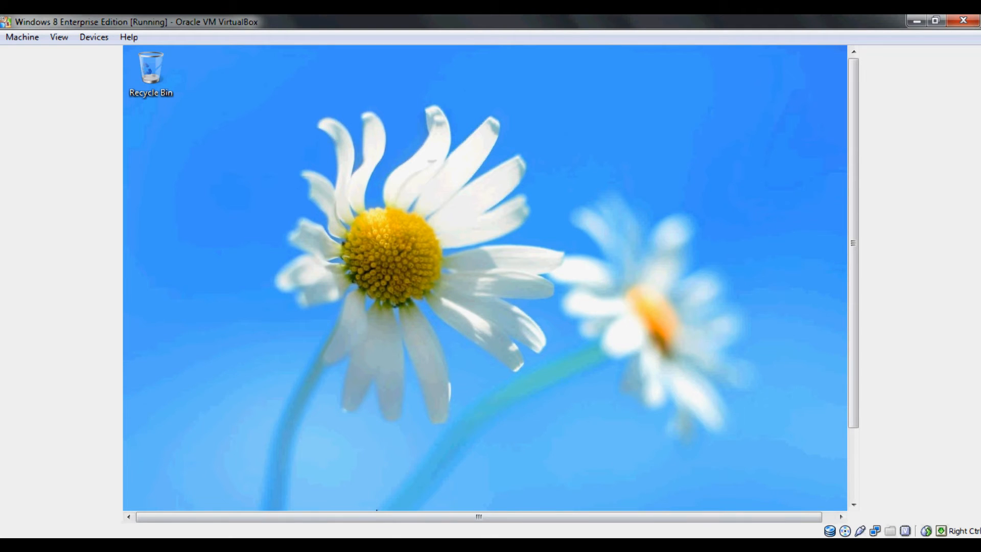
Step: Show the host desktop, return to the virtual machine and look over the Windows 8 desktop down to its taskbar
left_click(392, 353)
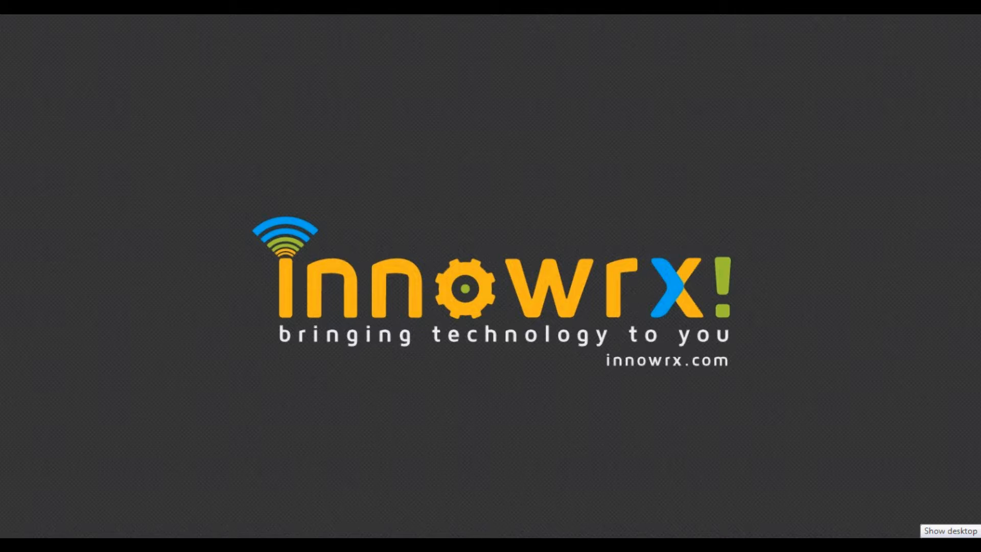
left_click(368, 467)
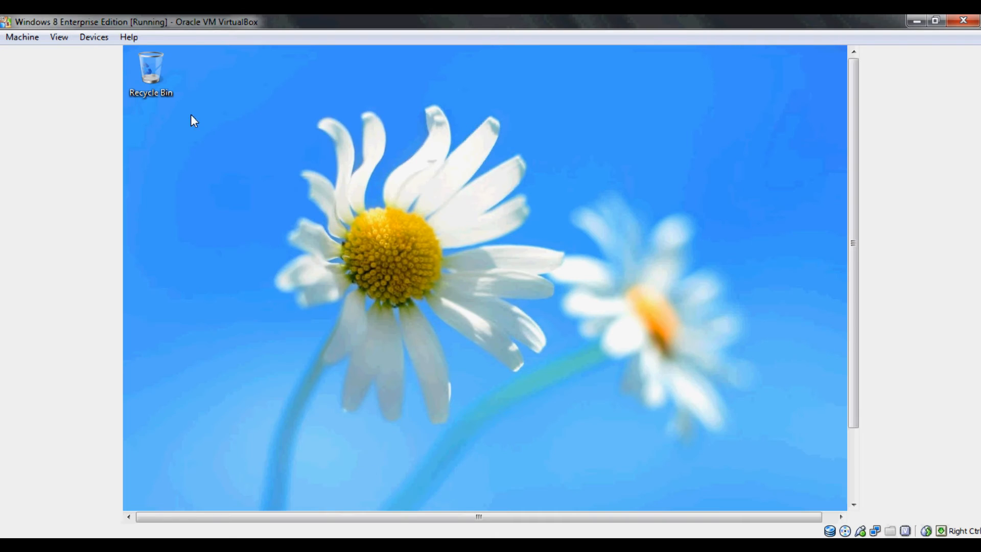
left_click(92, 38)
mouse_move(37, 37)
left_click(155, 75)
scroll(853, 278, "down", 3)
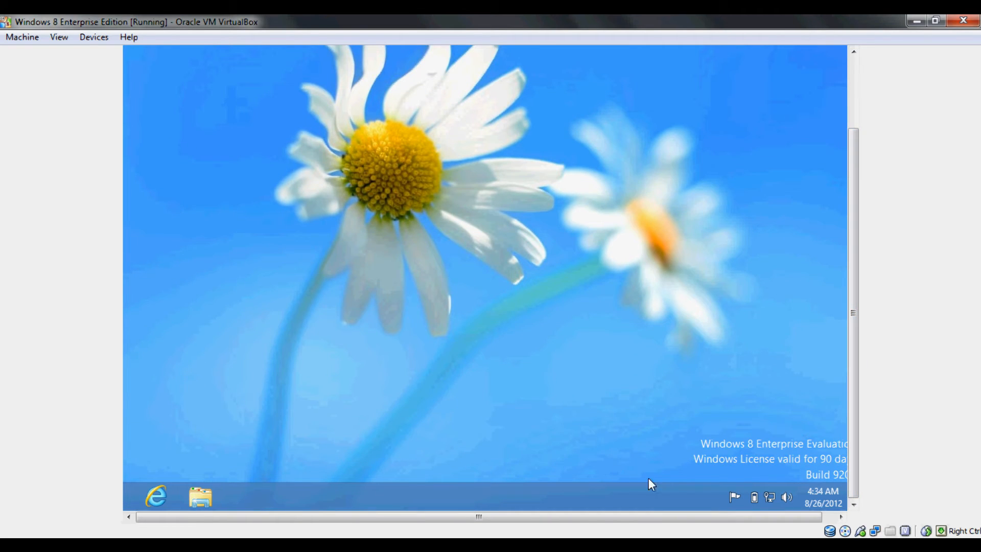
Step: Shut down the Windows 8 guest through its power options and close the VirtualBox Manager
left_click_drag(792, 521, 802, 521)
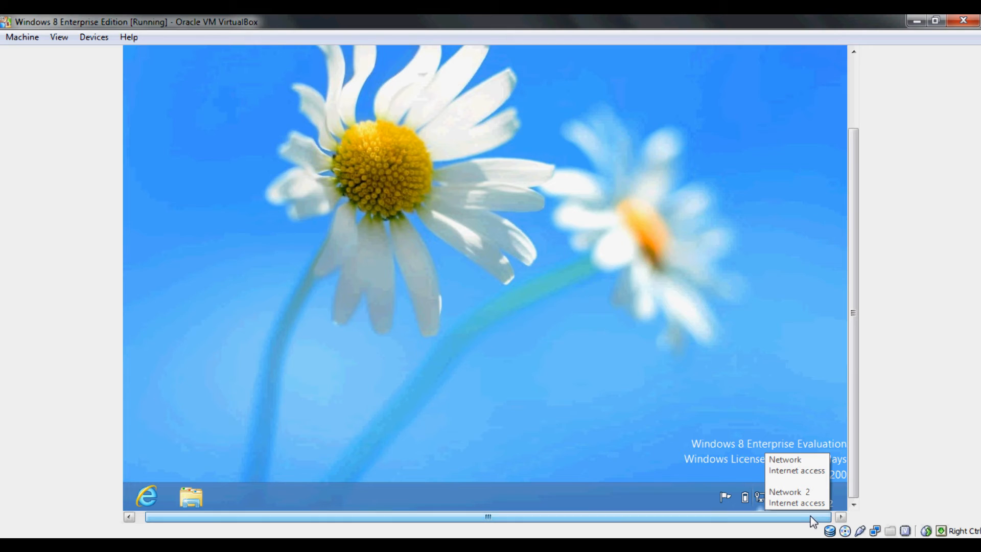
mouse_move(842, 498)
mouse_move(820, 252)
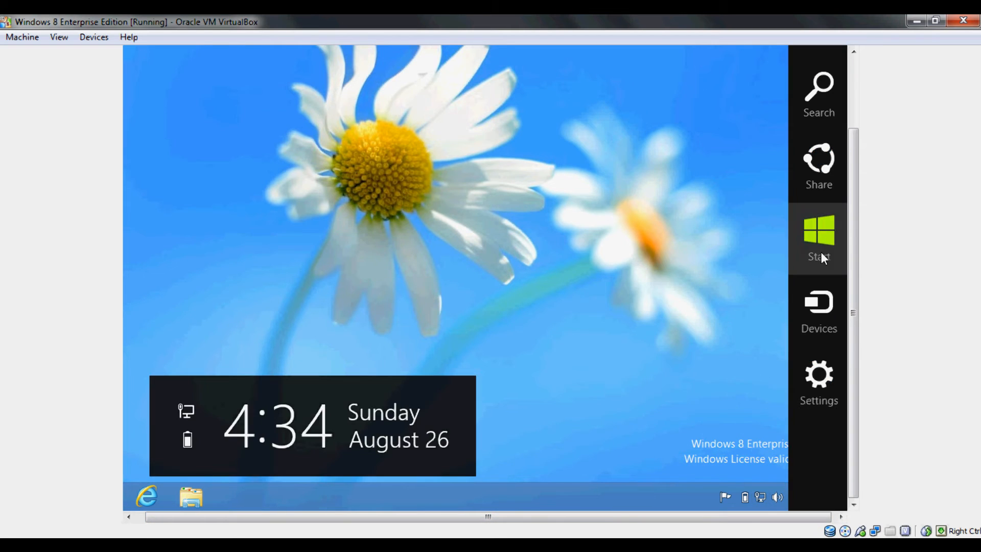
left_click(823, 378)
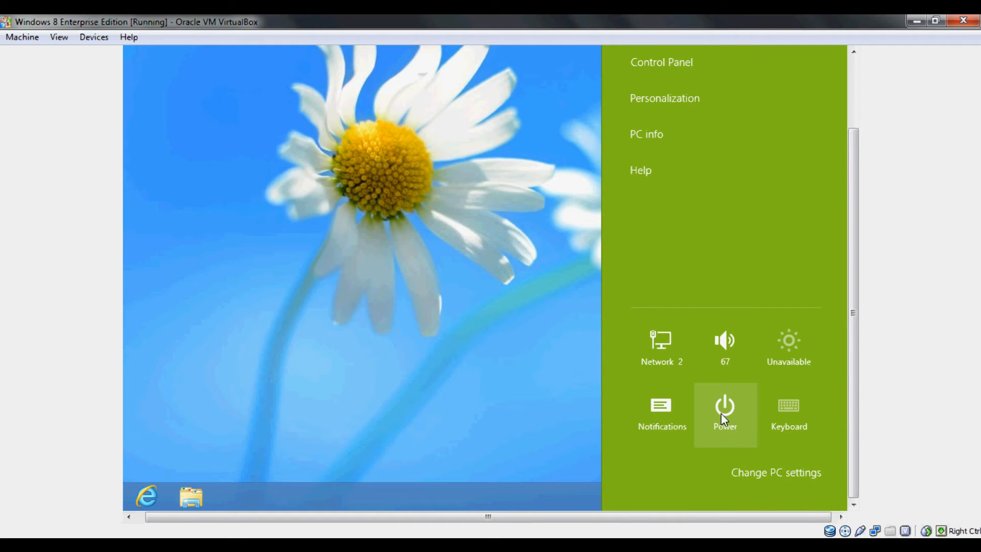
left_click(721, 413)
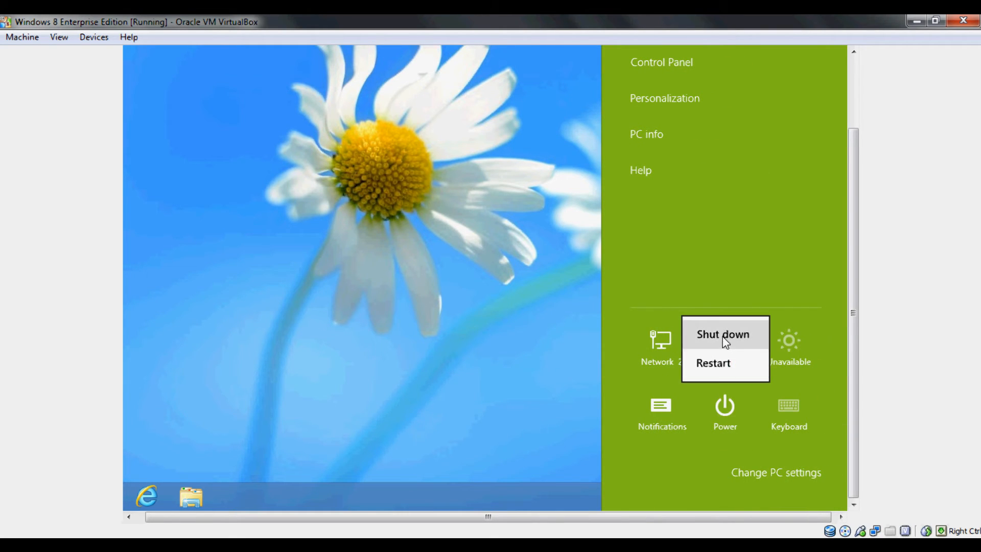
left_click(724, 341)
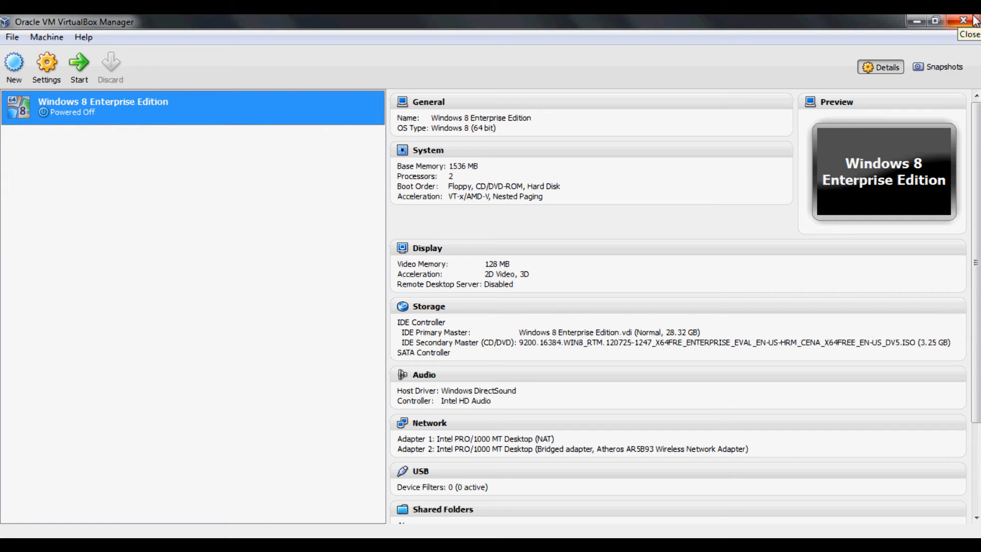
left_click(975, 20)
Step: Open a host Command Prompt and change to C:\Program Files\Oracle\VirtualBox using the cd command prepared in Notepad
left_click(16, 545)
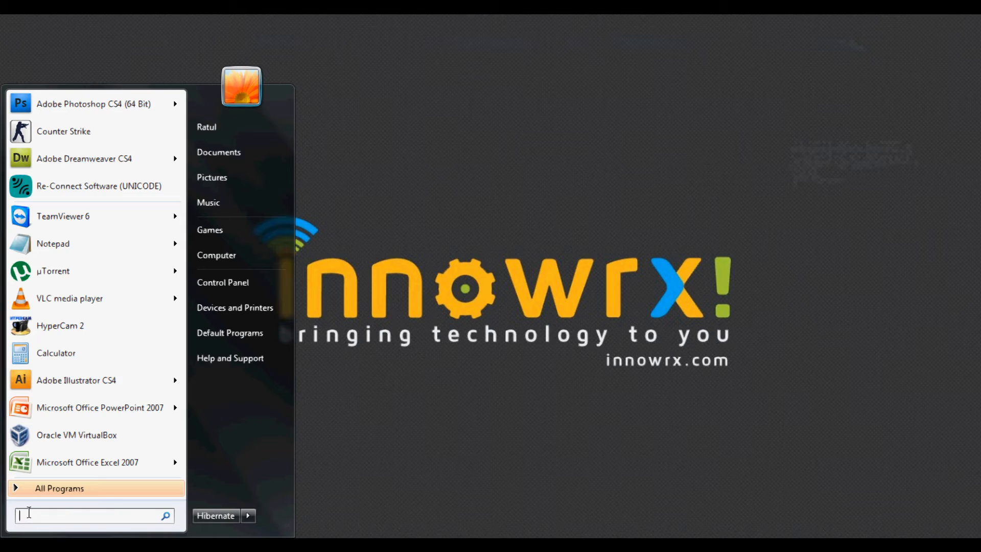
type("cmd")
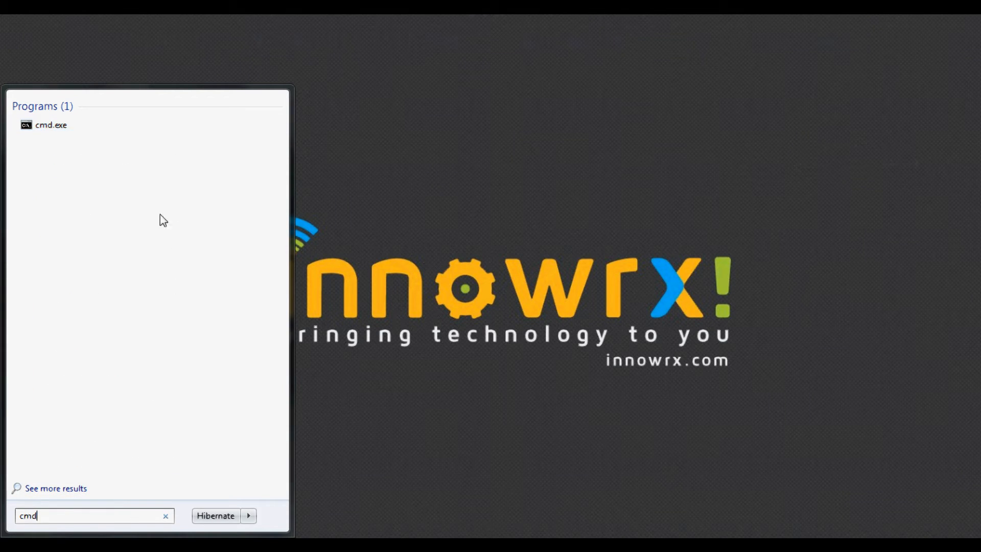
left_click(44, 126)
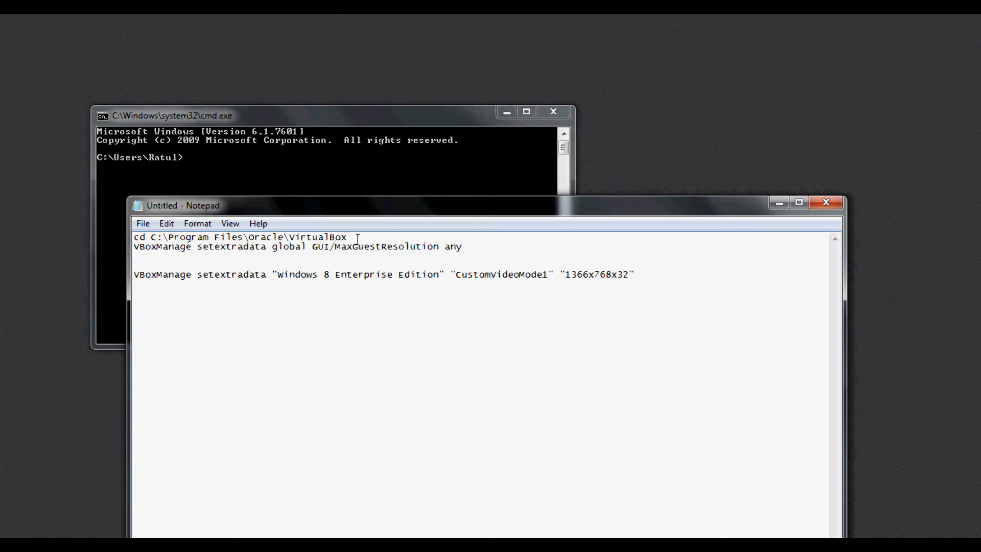
left_click_drag(355, 238, 82, 236)
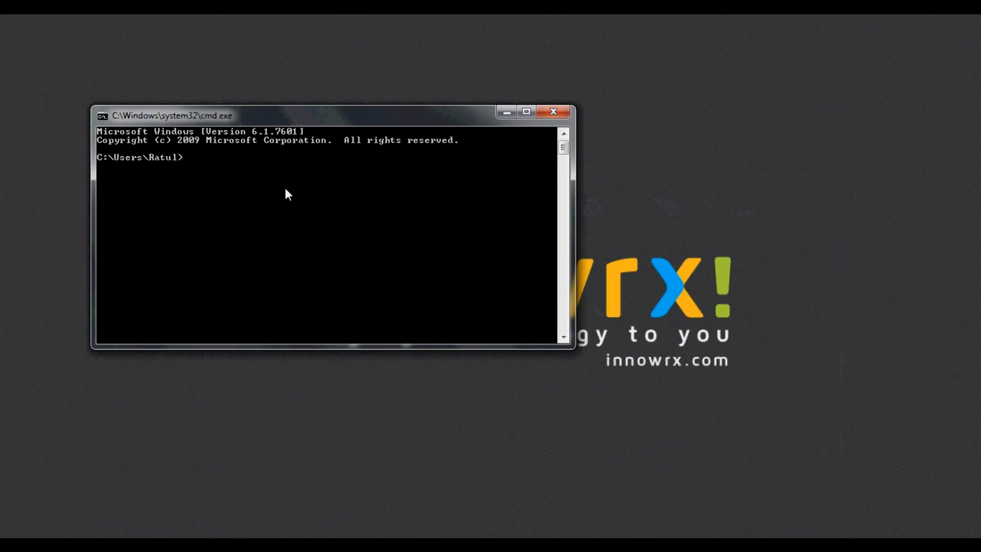
right_click(188, 155)
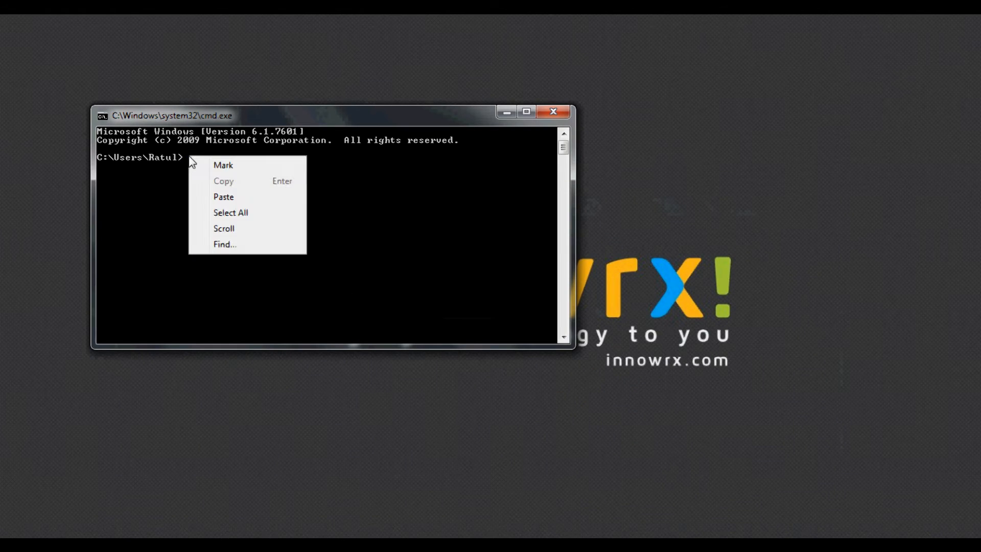
left_click(238, 199)
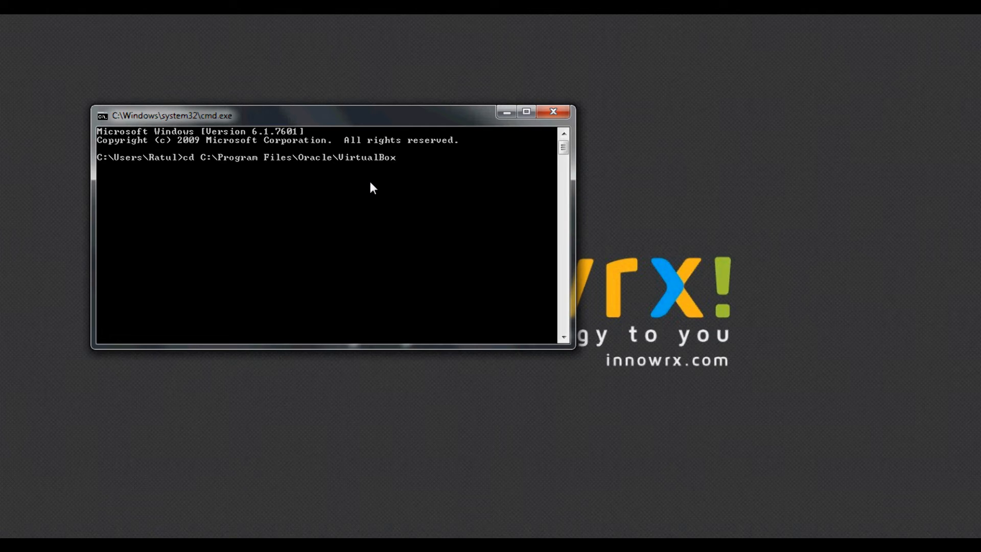
key("Return")
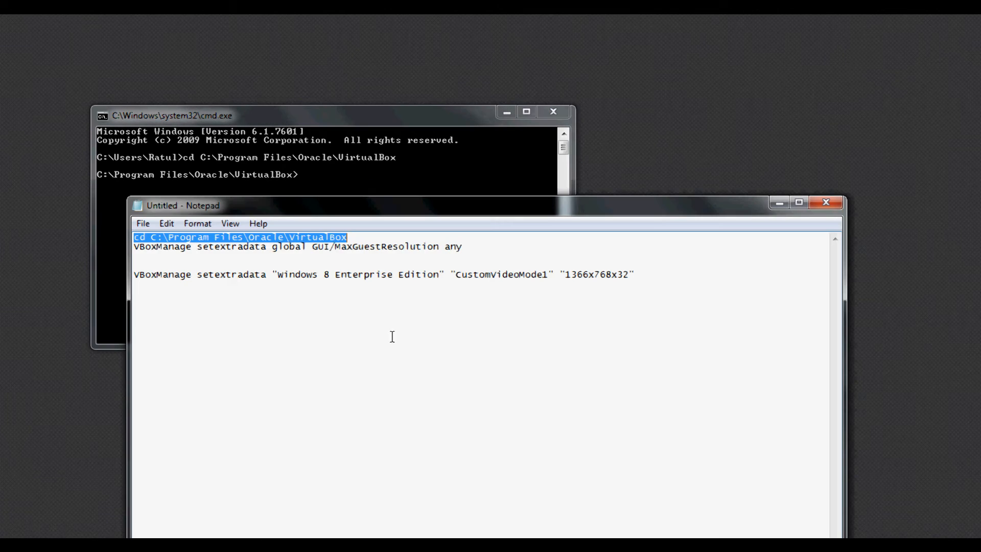
Step: Copy "VBoxManage setextradata global GUI/MaxGuestResolution any" from the Notepad notes and run it in the Command Prompt
left_click_drag(466, 248, 109, 249)
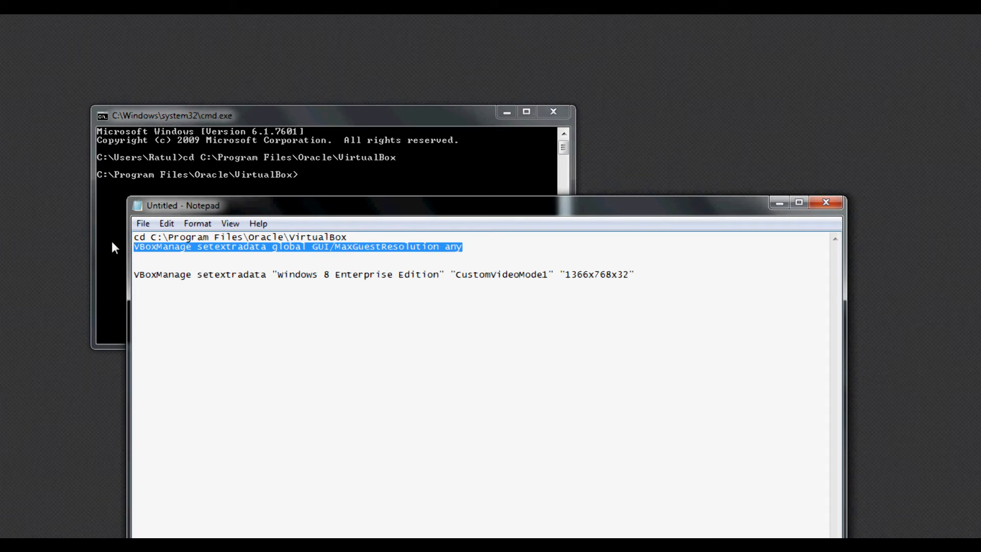
key("ctrl+c")
left_click(316, 177)
right_click(309, 177)
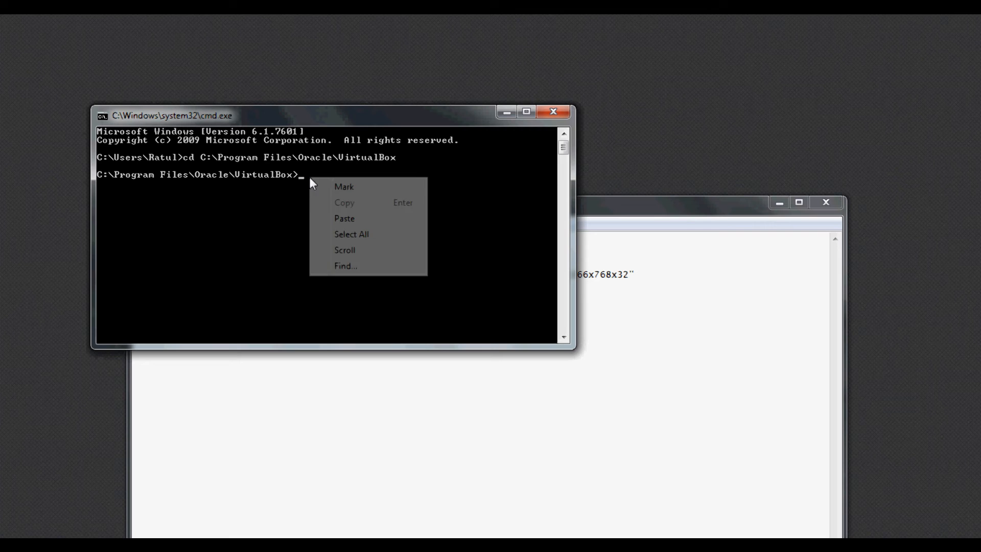
left_click(353, 220)
key("Return")
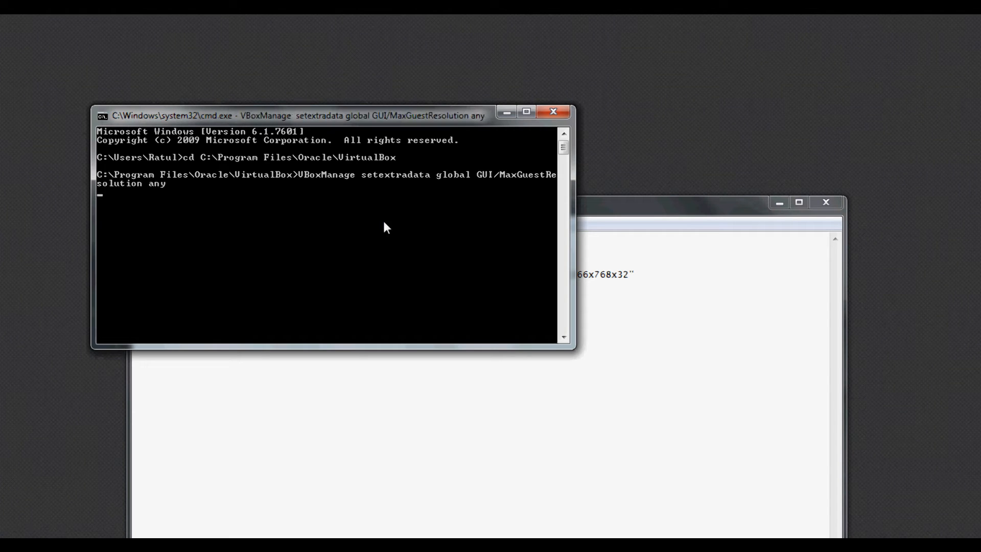
Step: Copy the command VBoxManage setextradata "Windows 8 Enterprise Edition" "CustomVideoMode1" "1366x768x32" from Notepad into the Command Prompt without running it
left_click(640, 294)
left_click_drag(637, 274, 149, 271)
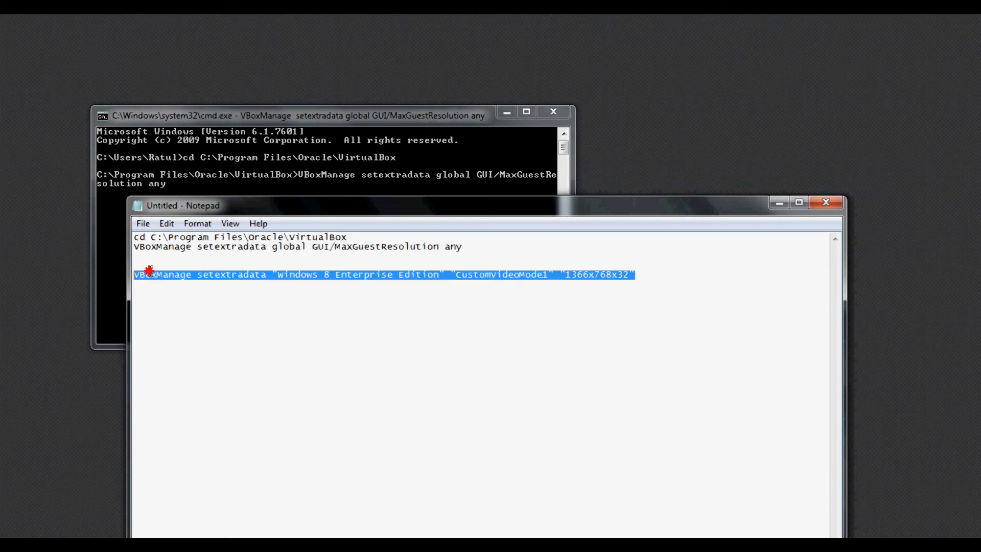
left_click(187, 189)
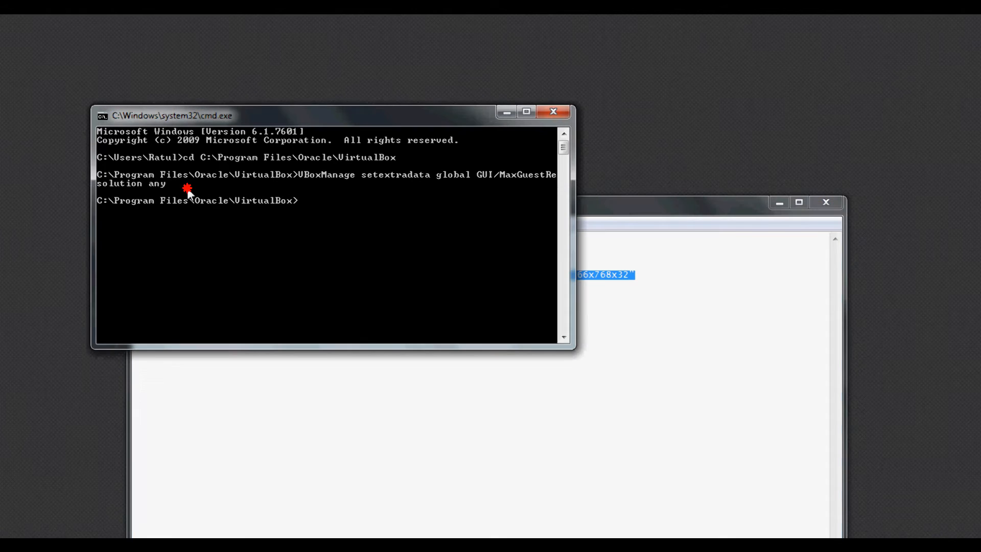
right_click(301, 201)
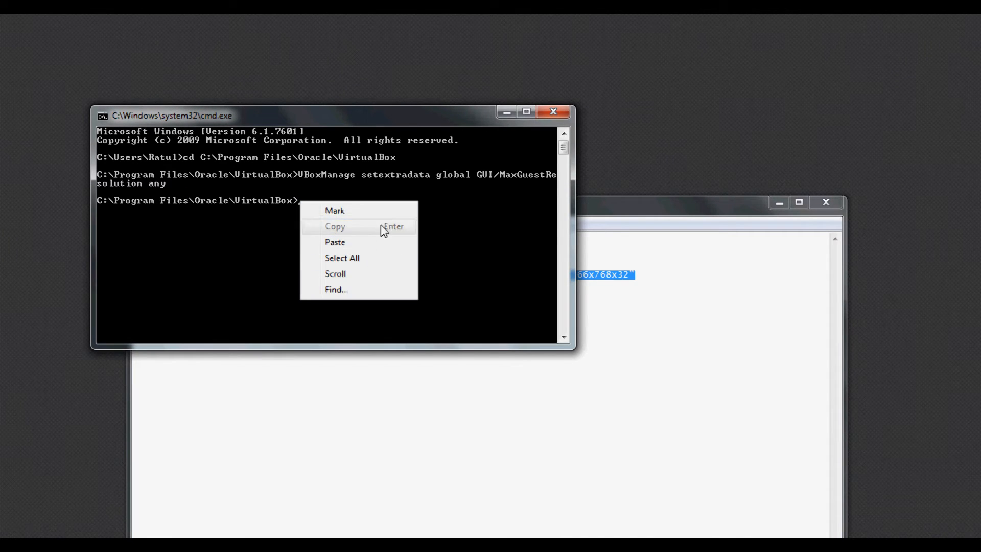
left_click(335, 241)
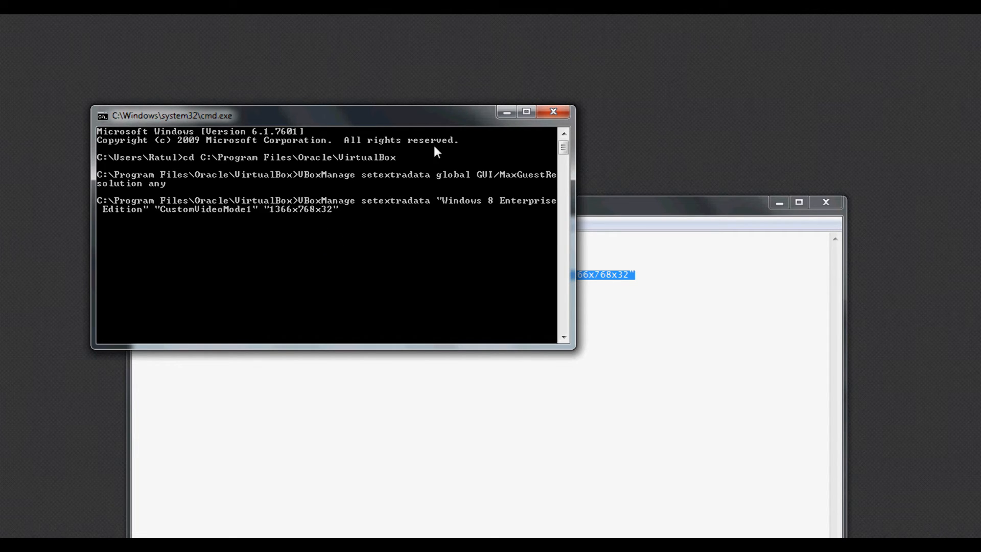
Step: Examine the resolution value in the pasted command and check the host's screen resolution settings
key("Left")
key("Left")
key("Left")
key("Left")
key("Left")
key("Left")
key("Left")
key("Left")
key("Left")
key("Left")
key("Left")
key("Right")
key("Right")
key("Right")
key("Right")
key("Right")
key("Right")
key("Right")
key("Right")
key("Right")
key("Left")
key("Left")
key("Left")
key("Left")
key("Left")
key("Left")
key("Left")
key("Left")
key("Left")
key("Left")
key("Right")
key("Right")
key("Right")
key("Right")
key("Right")
key("Right")
key("Right")
key("Right")
key("Right")
key("Right")
key("Right")
key("Left")
key("Left")
scroll(433, 145, "down", 1)
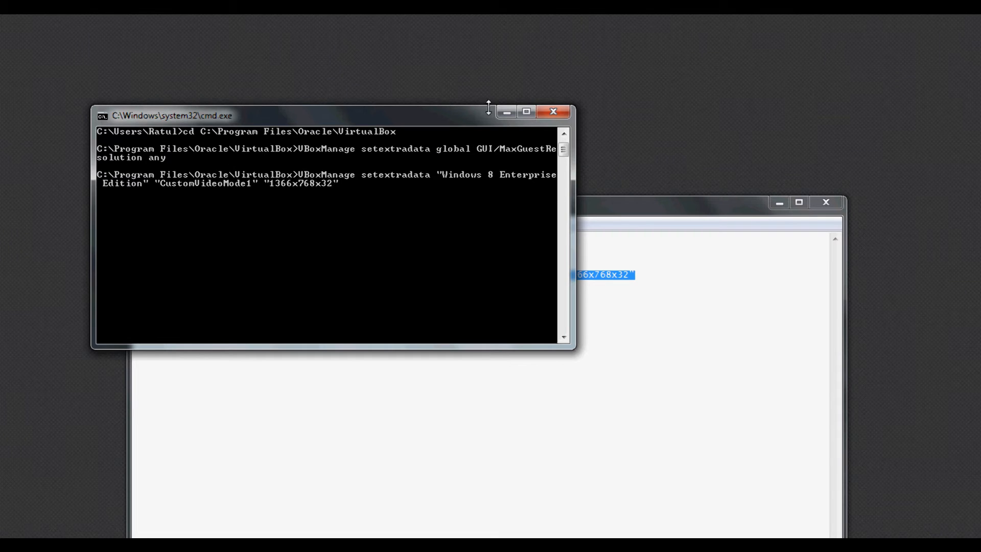
right_click(569, 71)
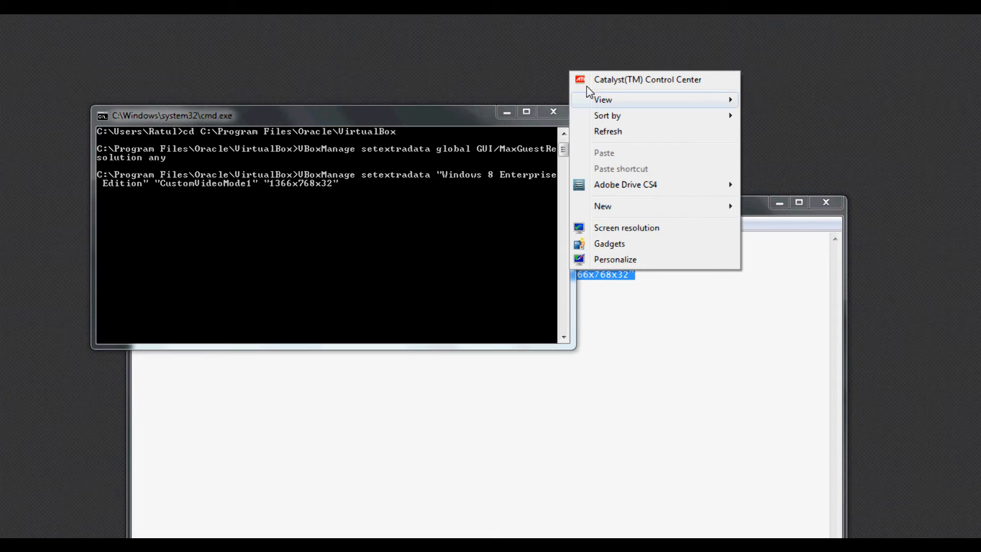
left_click(621, 231)
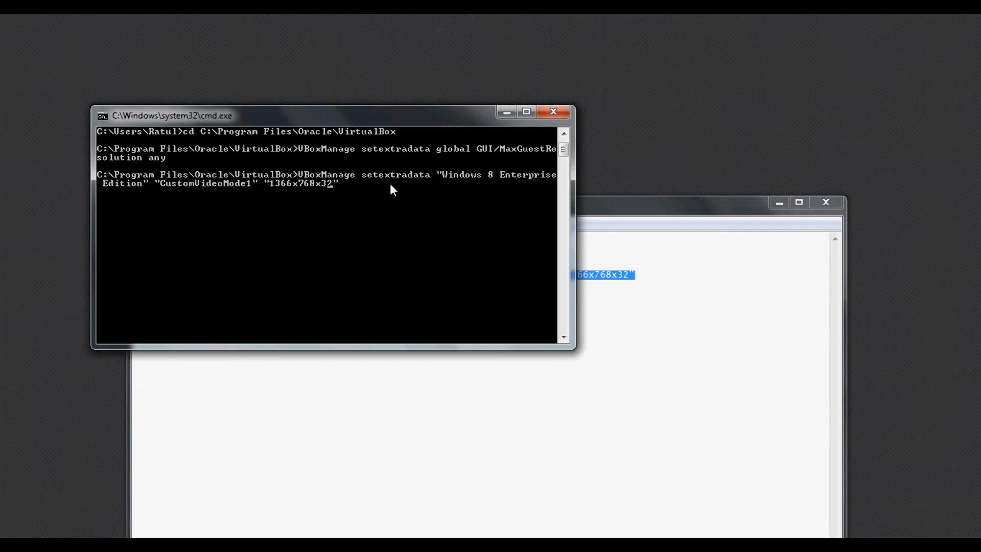
Step: Run the pasted CustomVideoMode1 command and close the Command Prompt
key("Right")
key("Return")
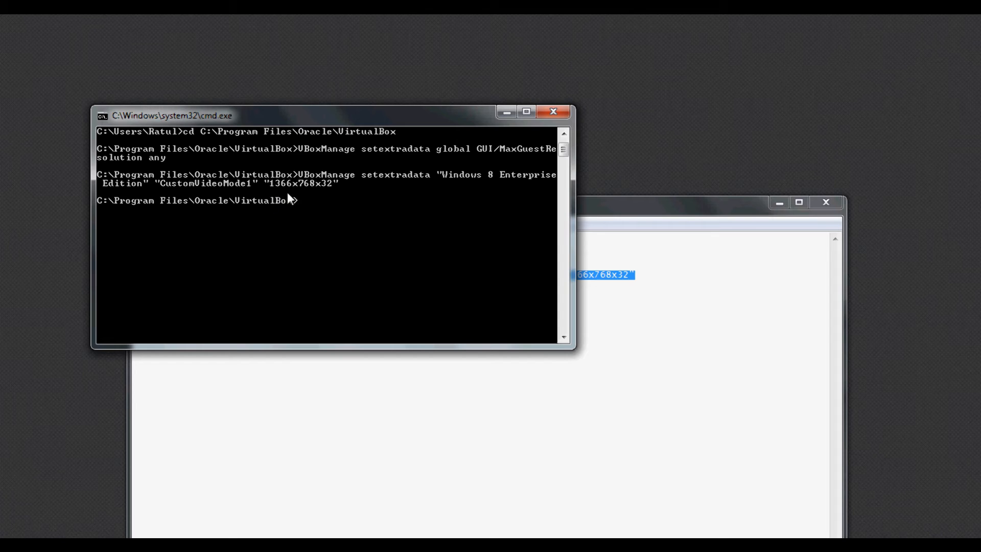
left_click(554, 111)
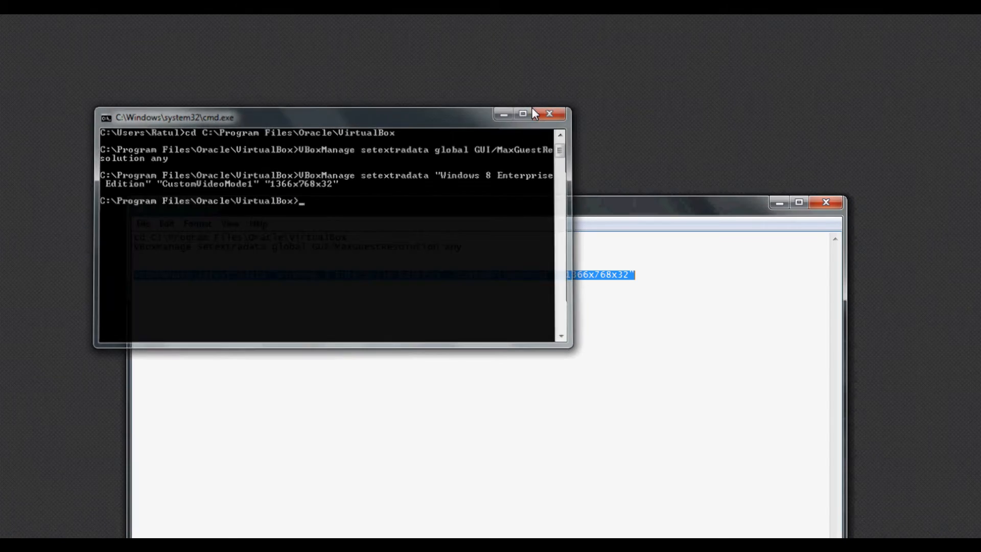
Step: Reopen Oracle VM VirtualBox and start the Windows 8 Enterprise Edition virtual machine
key("super")
left_click(77, 435)
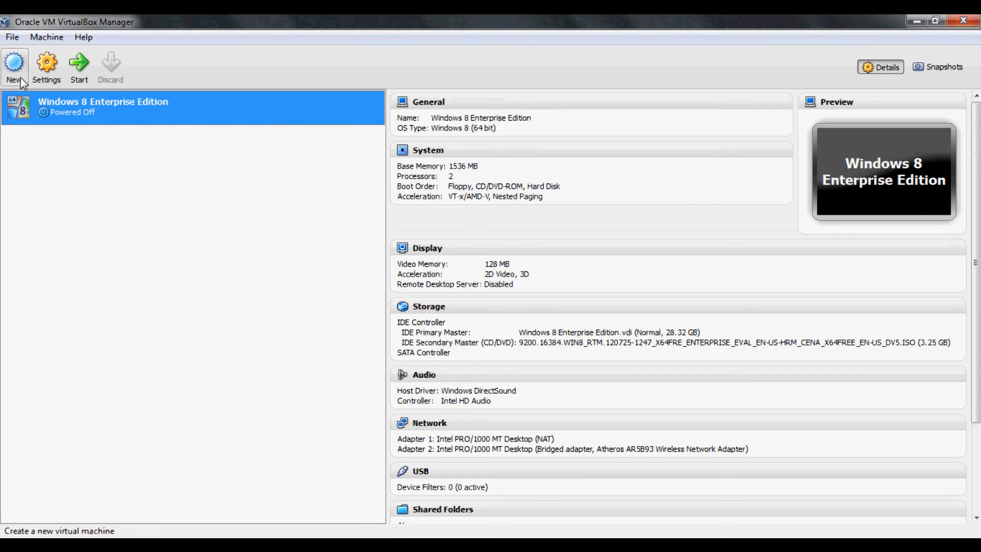
left_click(79, 66)
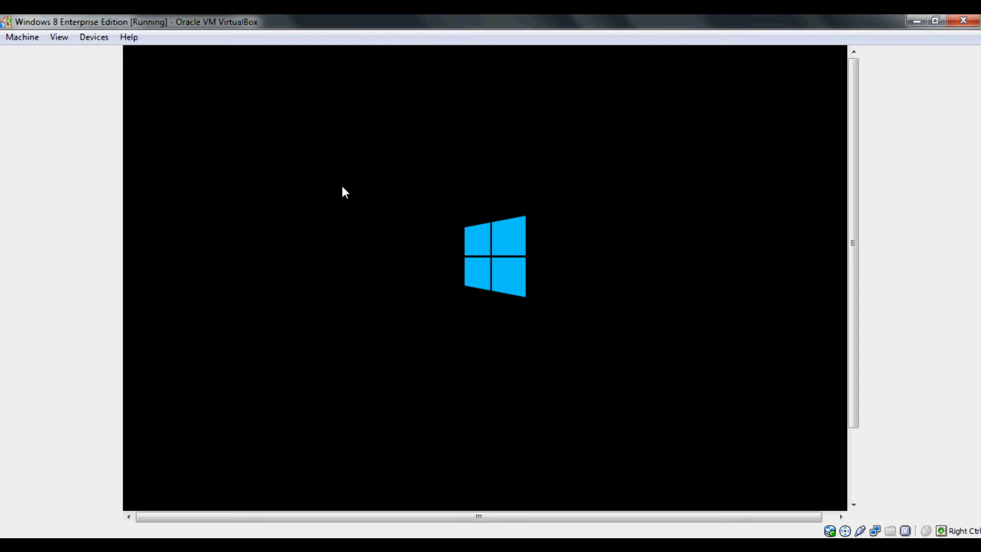
left_click_drag(854, 285, 850, 304)
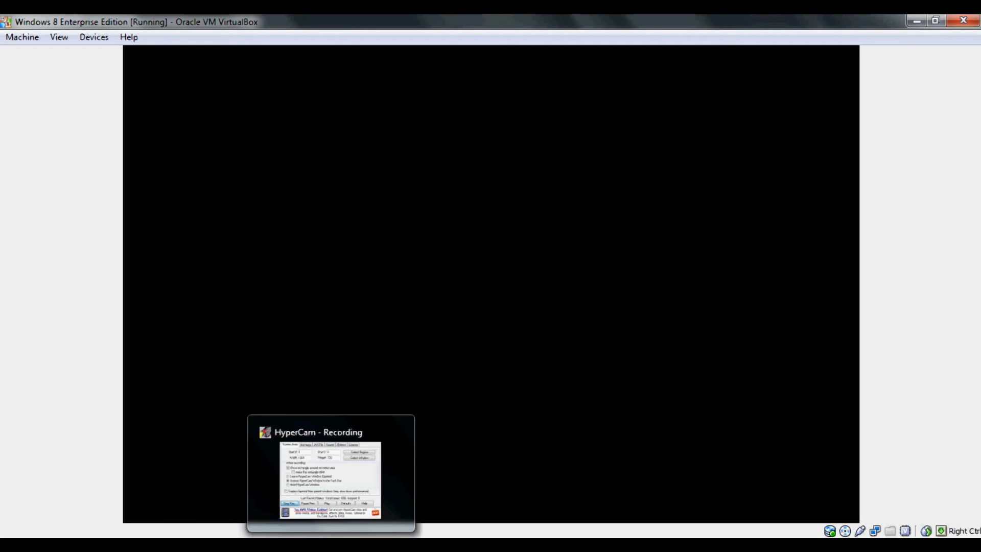
left_click(332, 545)
left_click(331, 544)
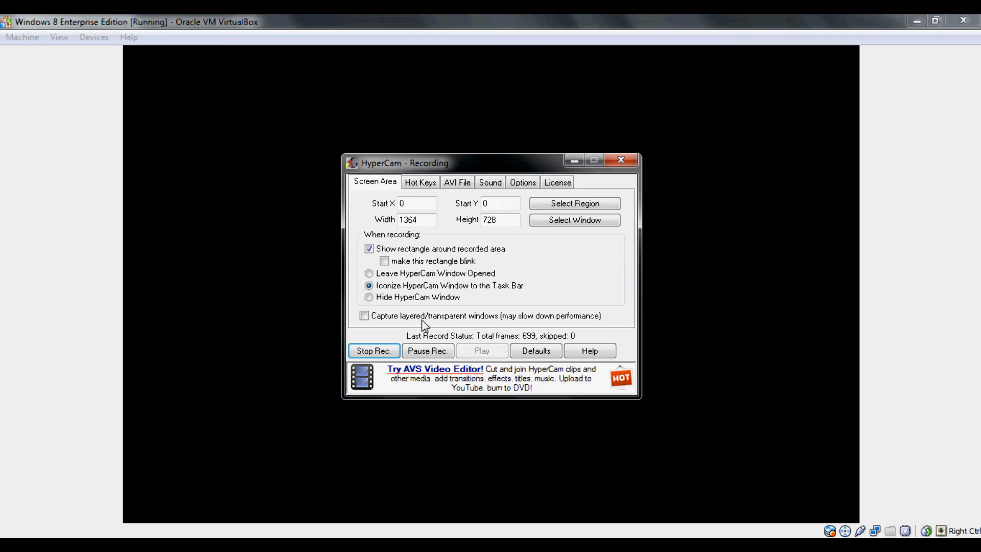
left_click(424, 352)
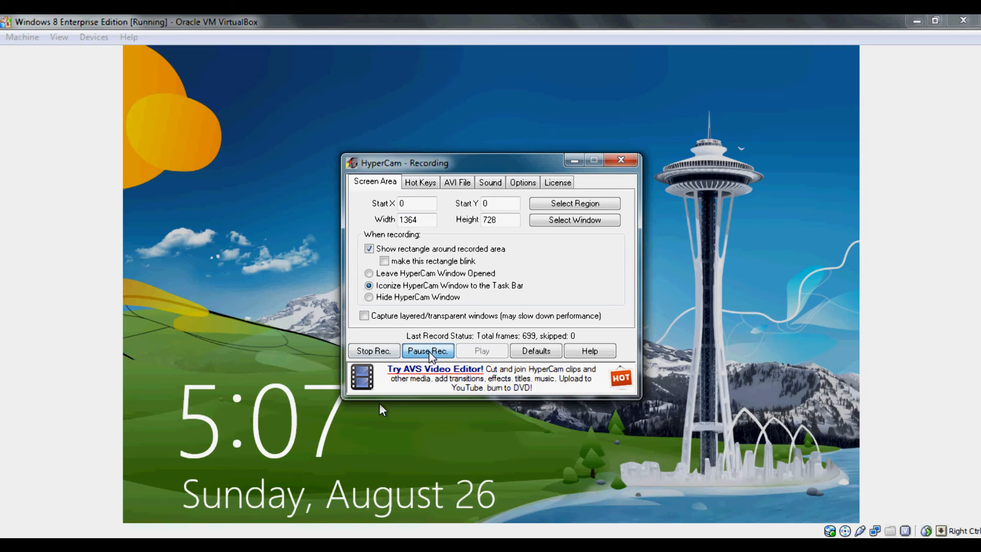
left_click(379, 404)
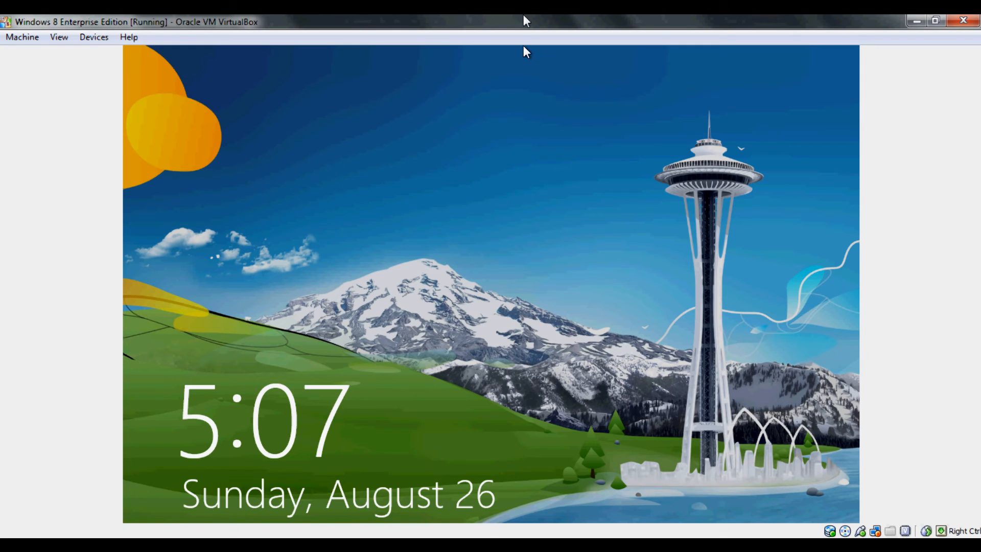
Step: Dismiss the Windows 8 lock screen and sign in by entering the account password
left_click(545, 301)
left_click(496, 239)
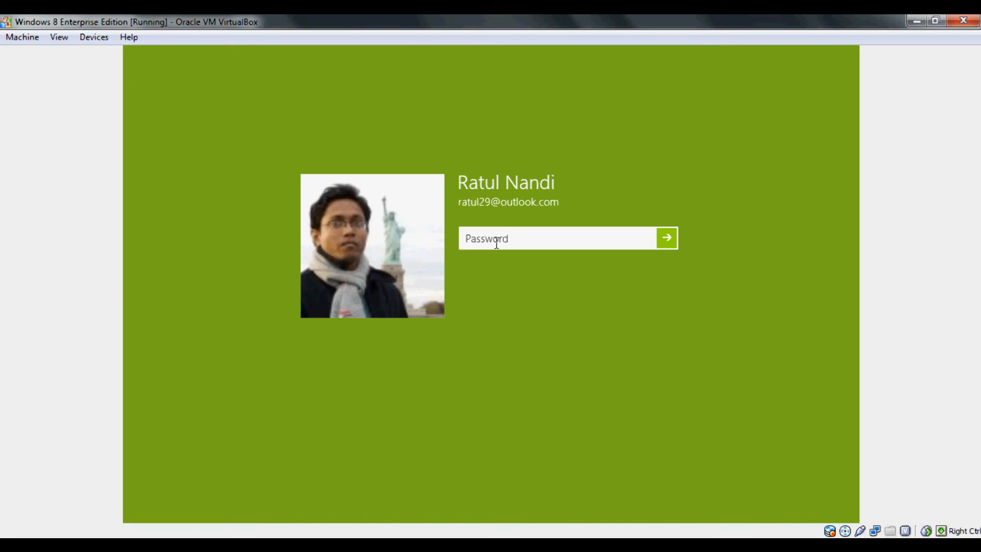
type("••••••••••")
key("Return")
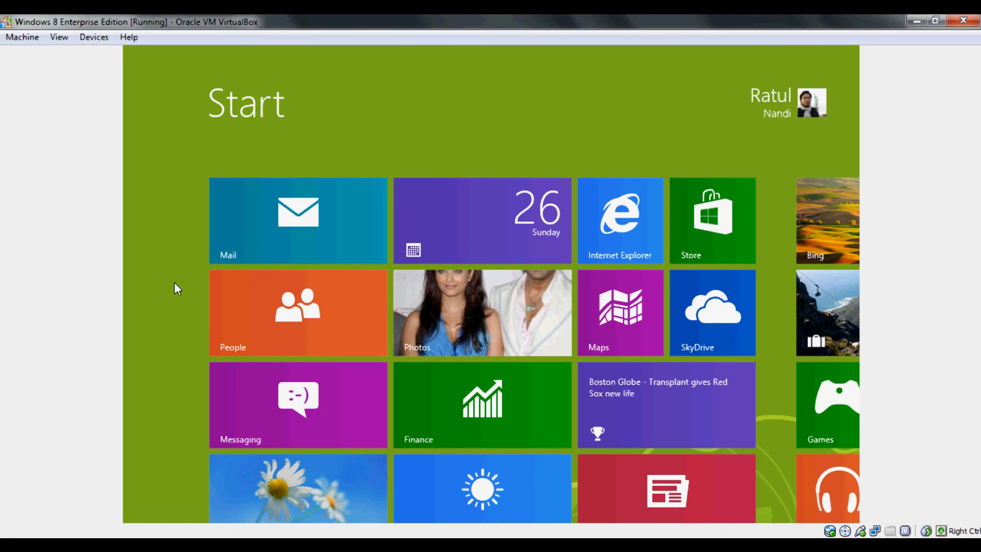
Step: Go to the guest's desktop from the Start screen and open the Screen Resolution settings
scroll(177, 289, "down", 3)
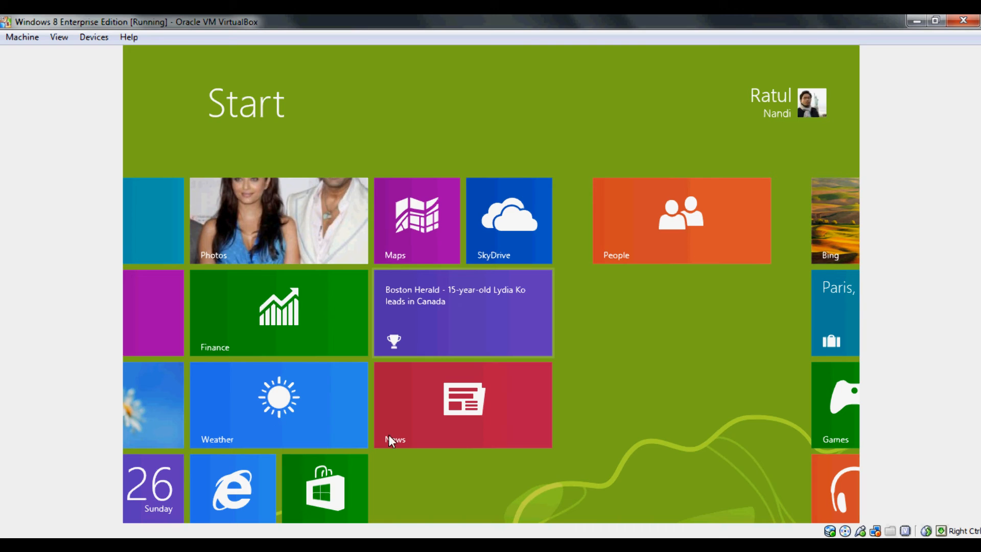
left_click(283, 518)
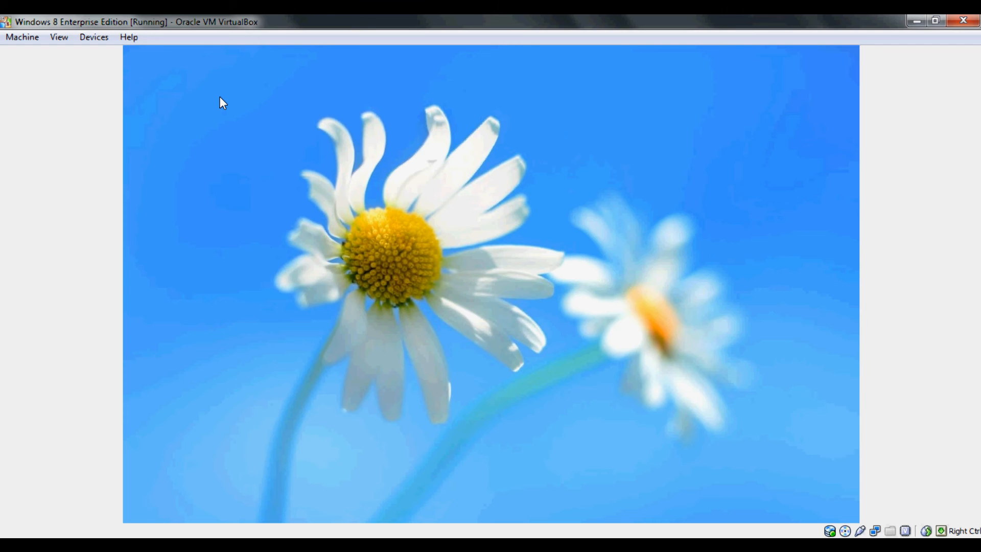
right_click(400, 131)
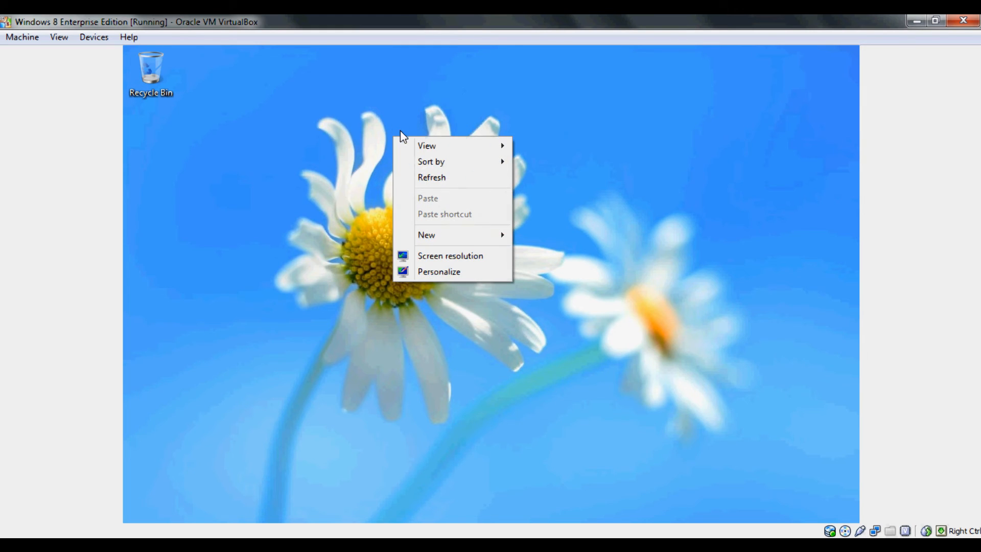
left_click(449, 258)
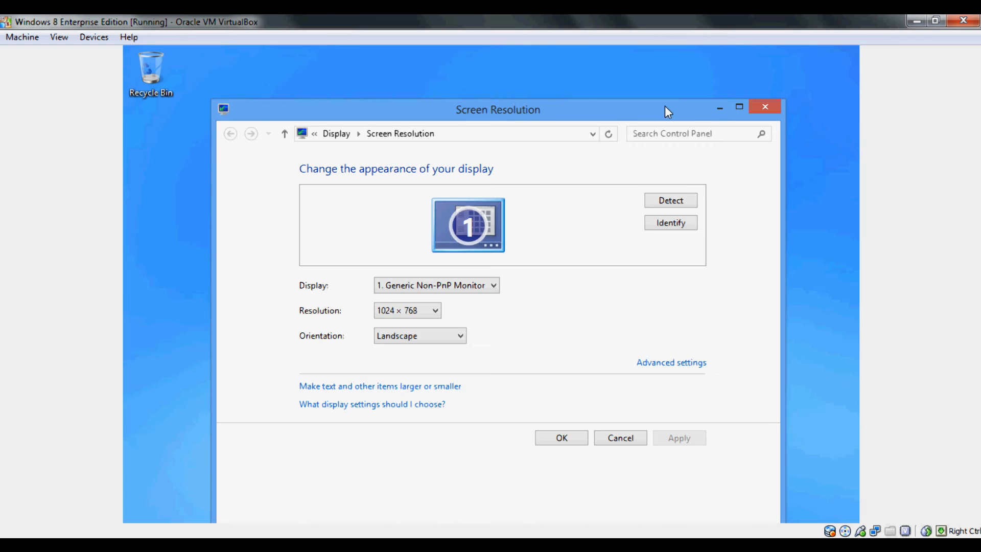
Step: Set the guest's resolution to 1366 × 768, apply and keep the changes, and close the Screen Resolution window
left_click(422, 312)
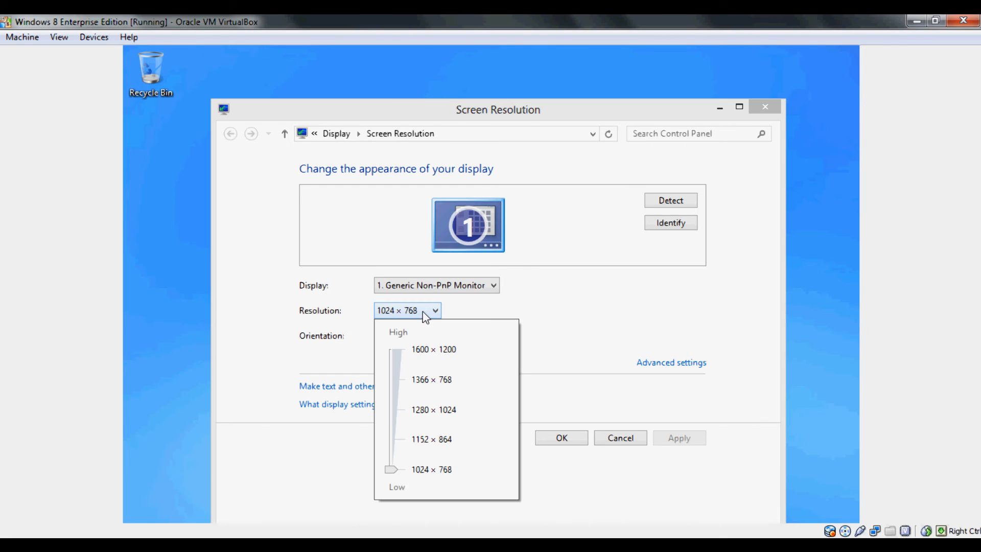
left_click(392, 382)
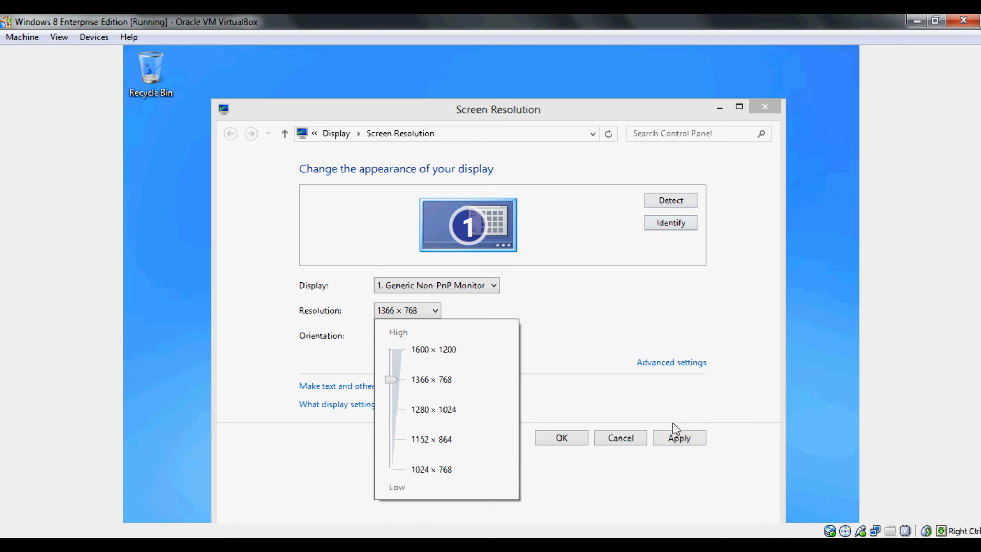
left_click(684, 437)
left_click(684, 437)
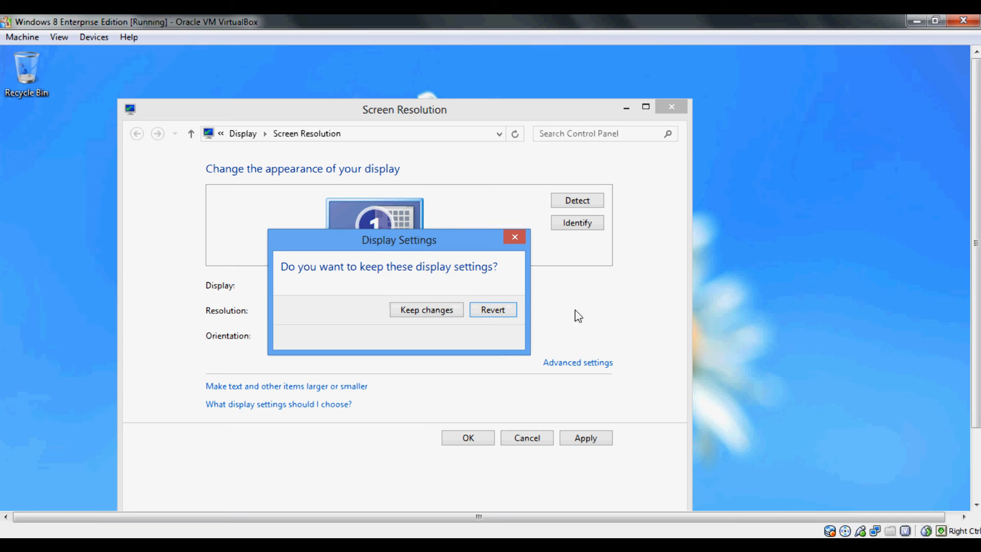
left_click(439, 311)
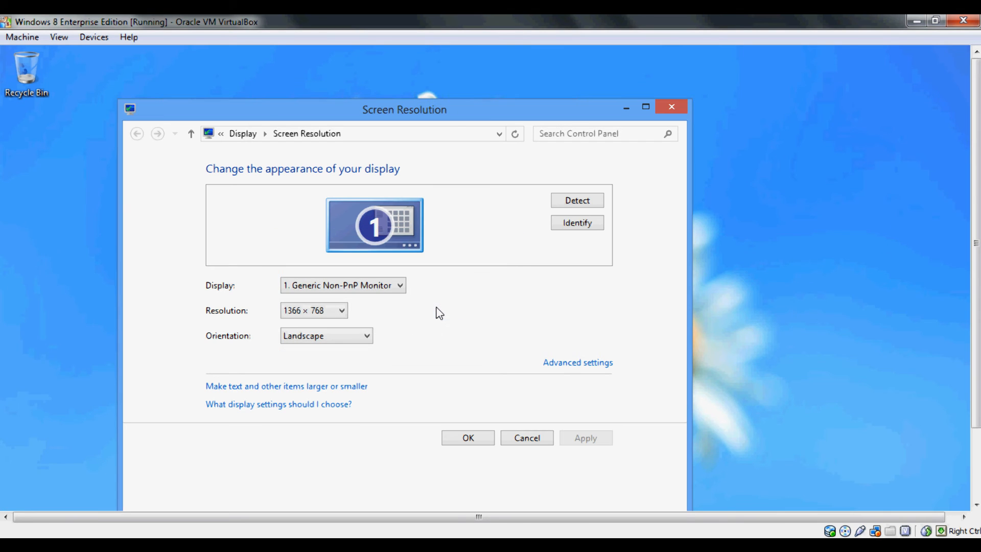
left_click(671, 107)
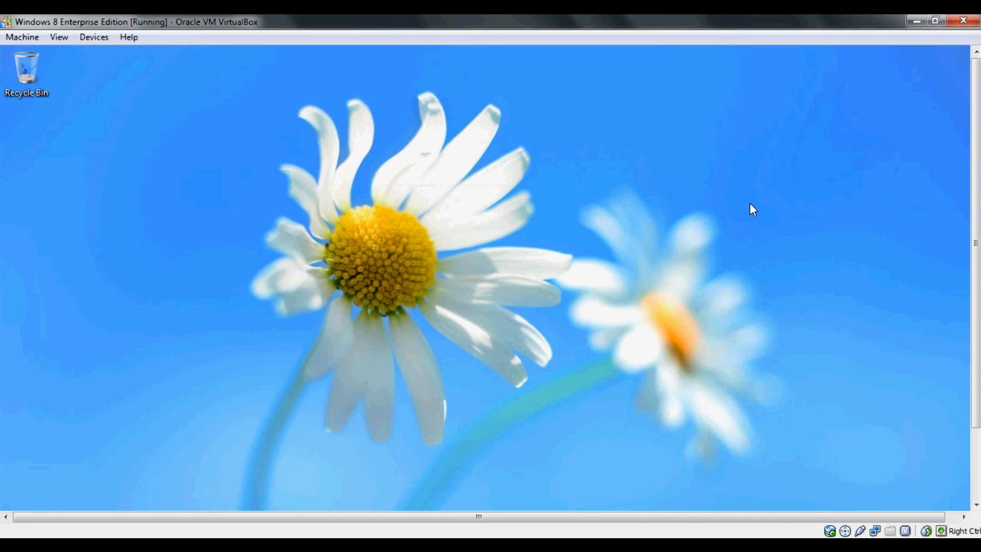
Step: Switch the virtual machine to full screen and check the guest's clock and calendar
left_click(57, 37)
left_click(81, 53)
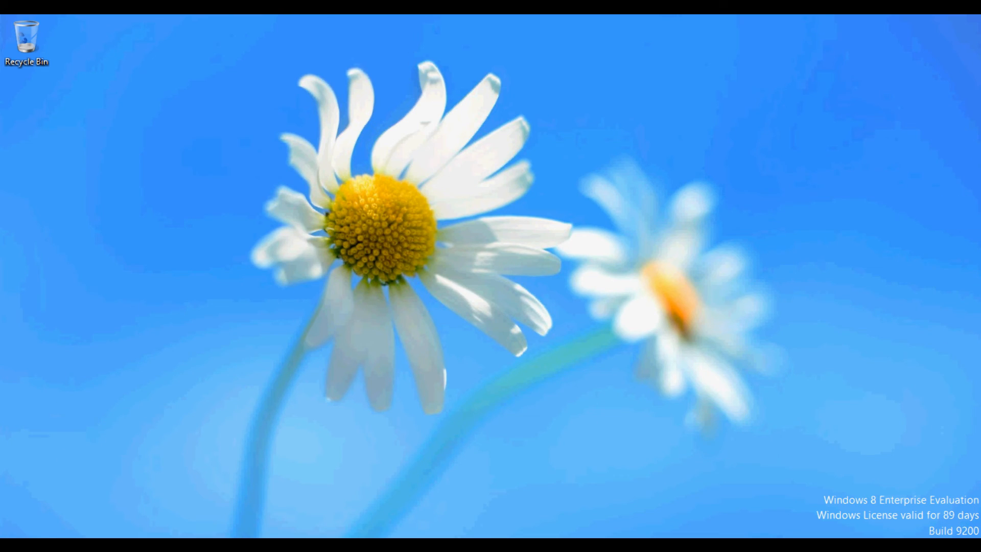
left_click(958, 545)
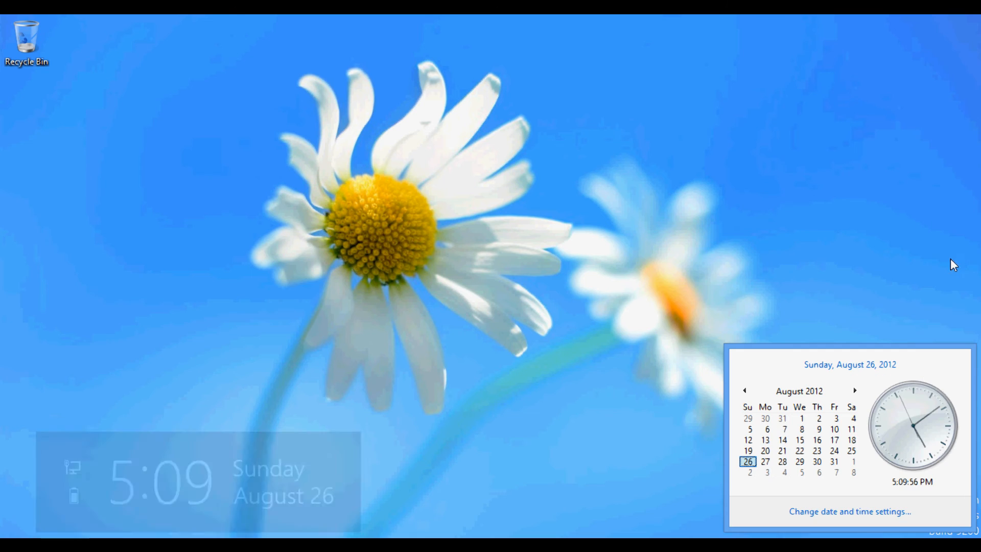
left_click(941, 212)
Step: Return to the Start screen and move the People tile beneath the News tile in the first group
mouse_move(979, 18)
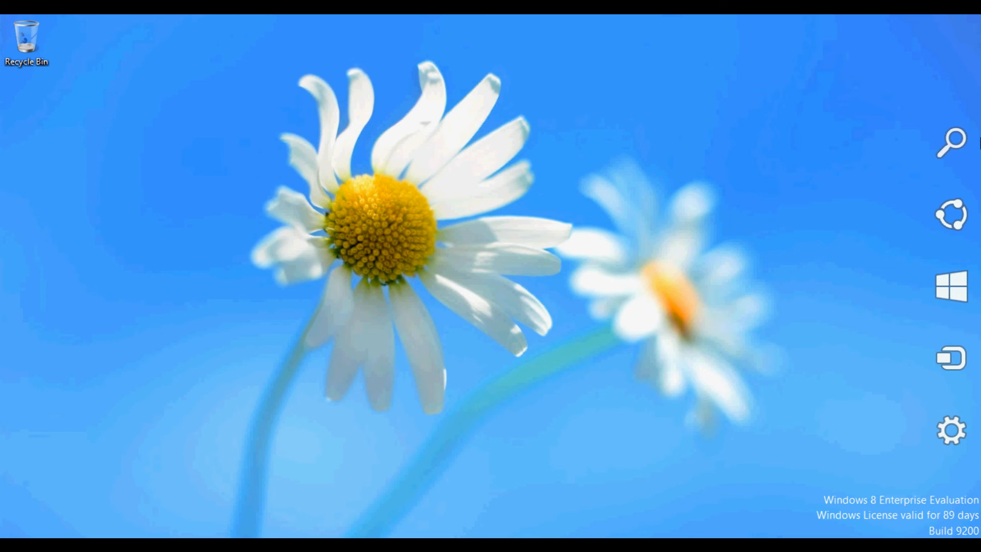
left_click(956, 295)
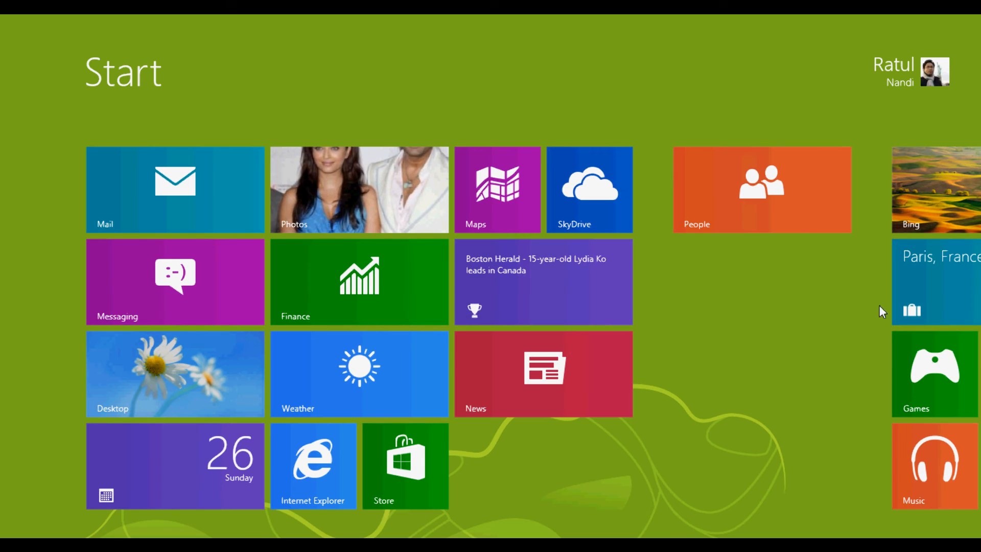
left_click(735, 353)
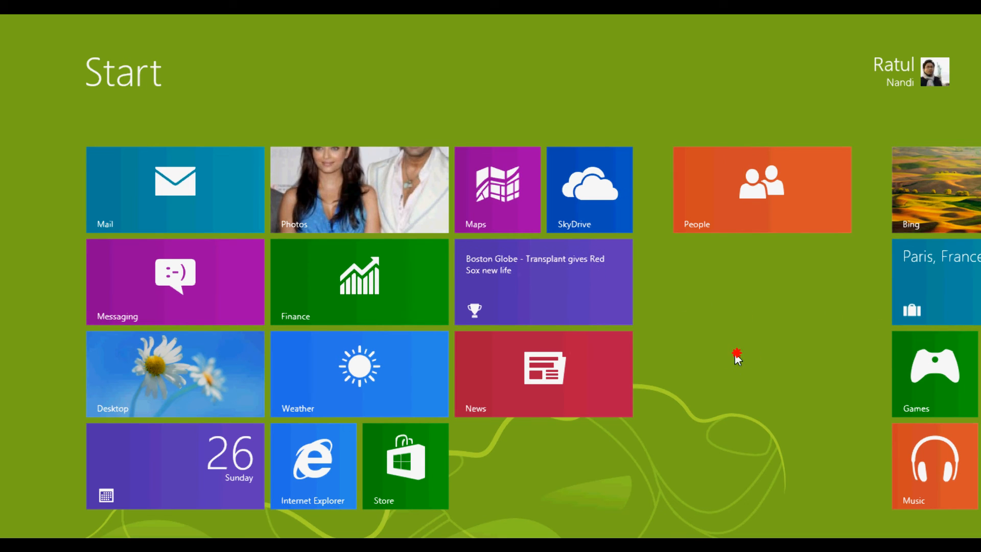
left_click_drag(752, 212, 532, 454)
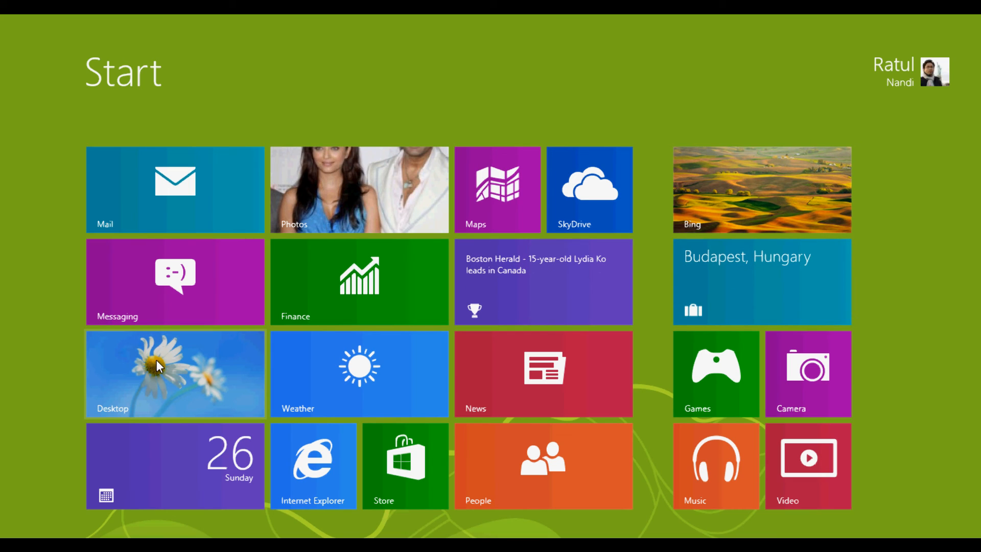
Step: Look at the desktop and the zoomed-out tile overview, switching repeatedly between the desktop and the Start screen
left_click(147, 390)
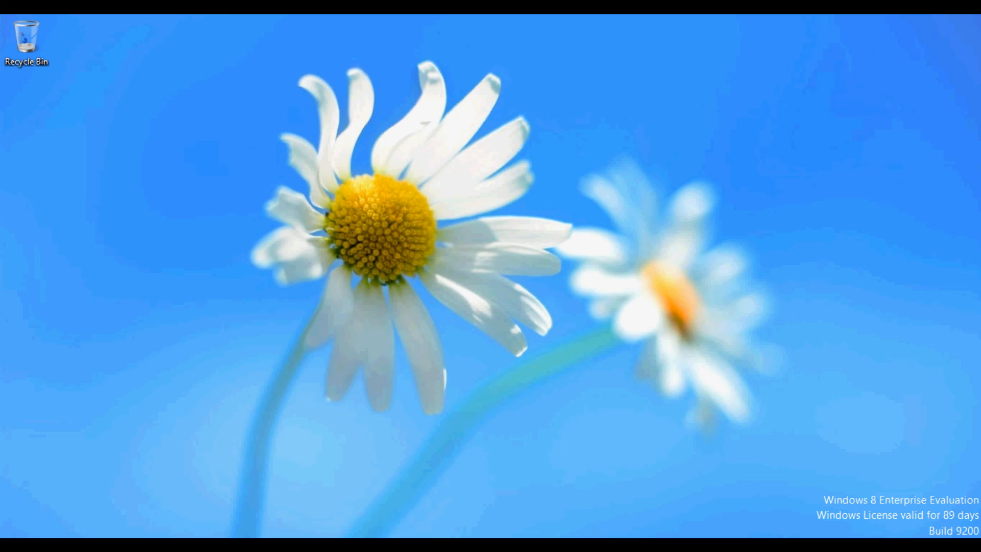
key("super")
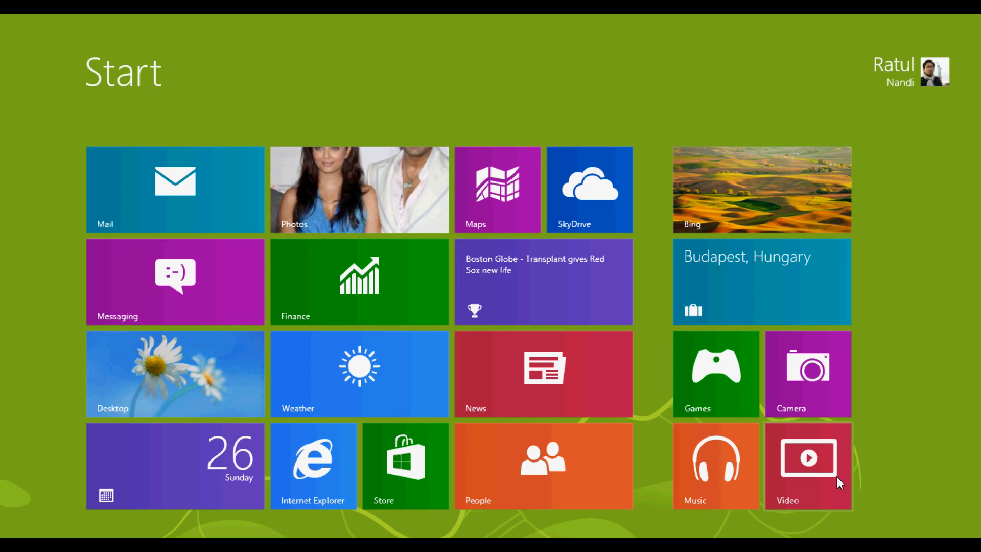
left_click(962, 527)
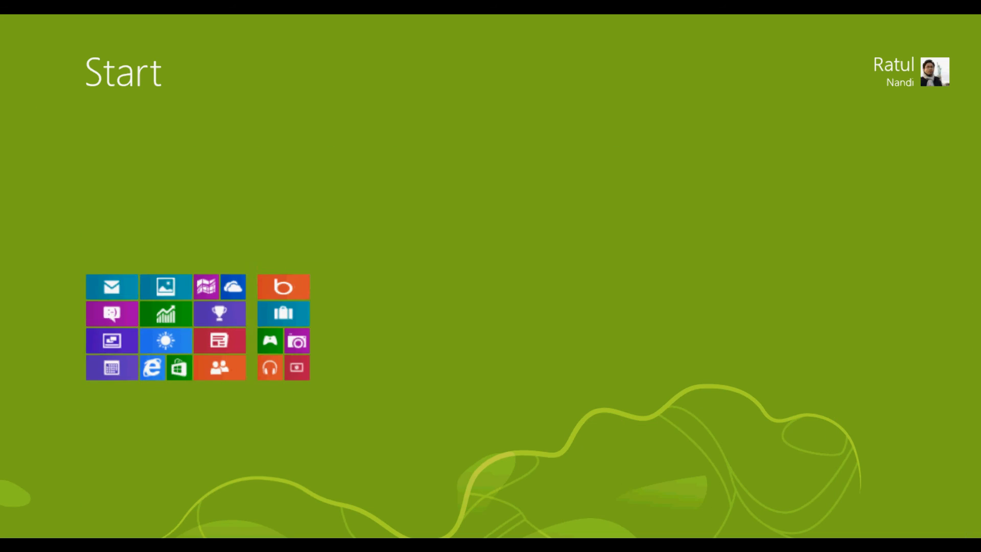
left_click(102, 332)
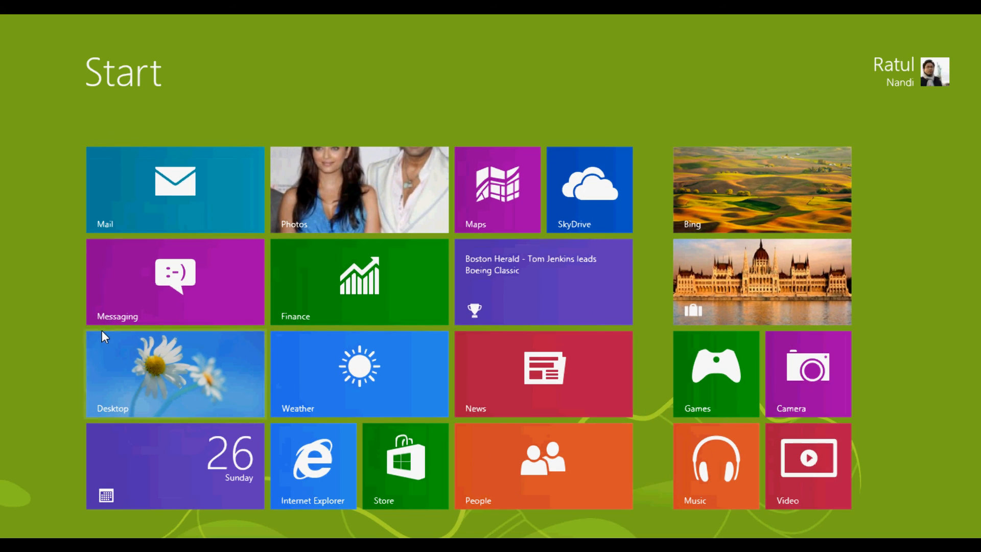
key("super")
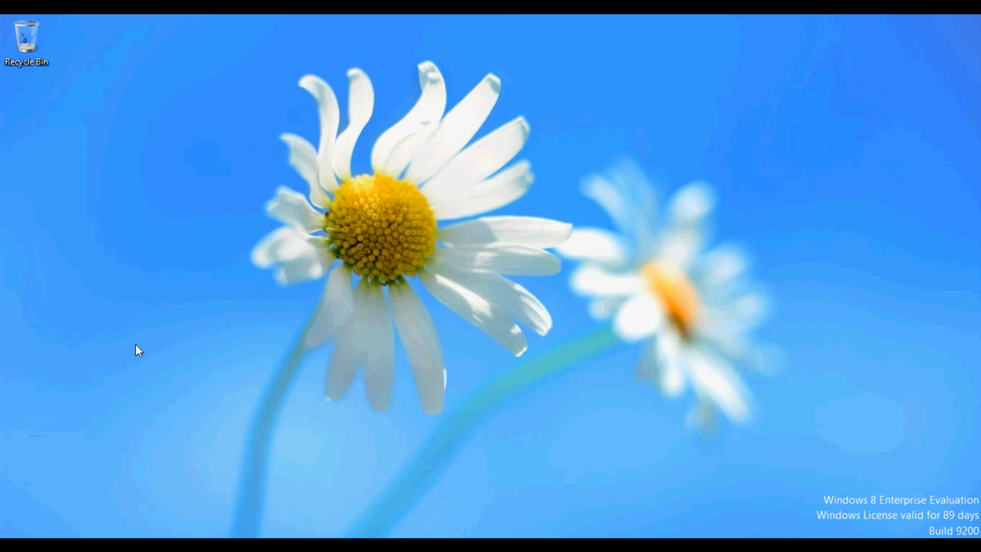
key("super")
key("super")
key("super")
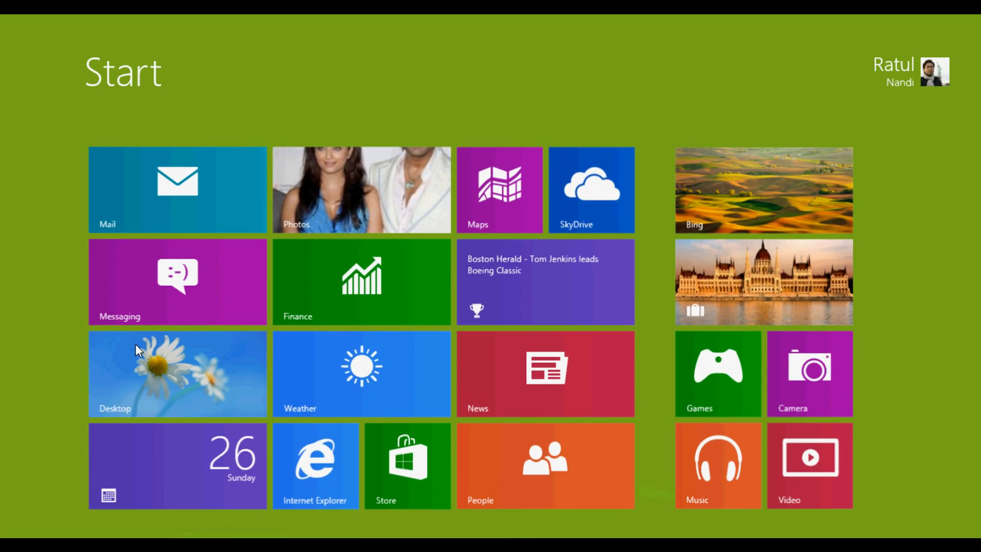
key("super")
key("super")
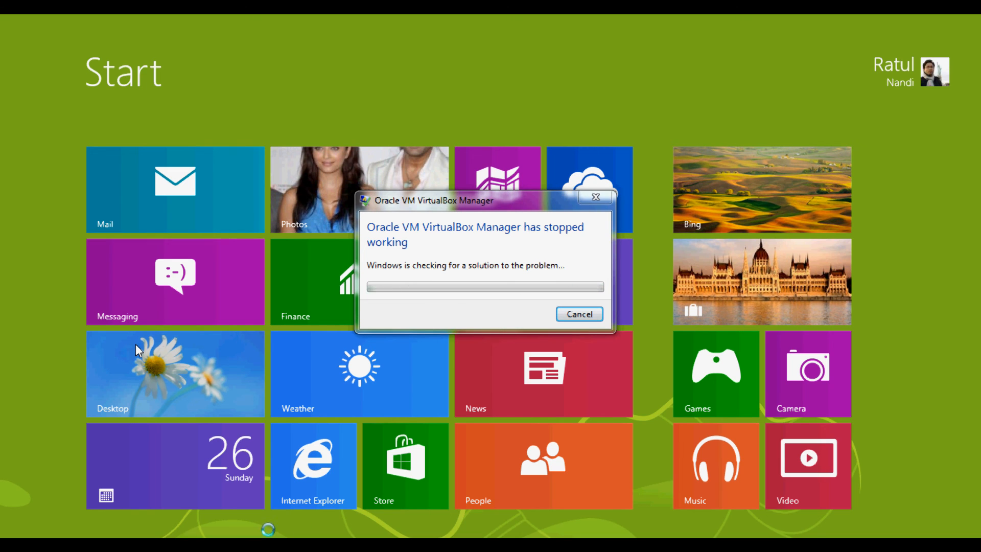
Step: Close the crashed Oracle VM VirtualBox Manager program from its error dialog
left_click(136, 345)
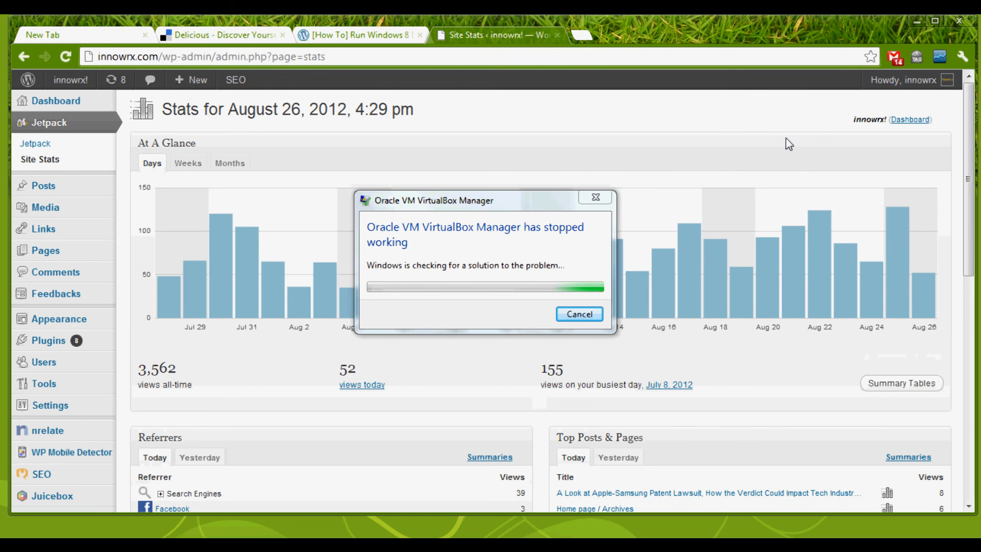
mouse_move(286, 545)
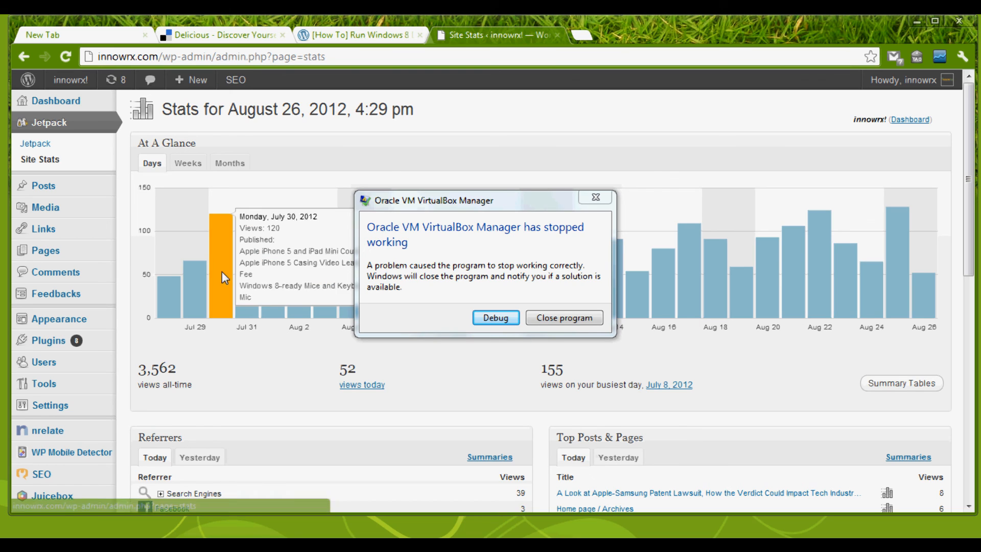
mouse_move(202, 266)
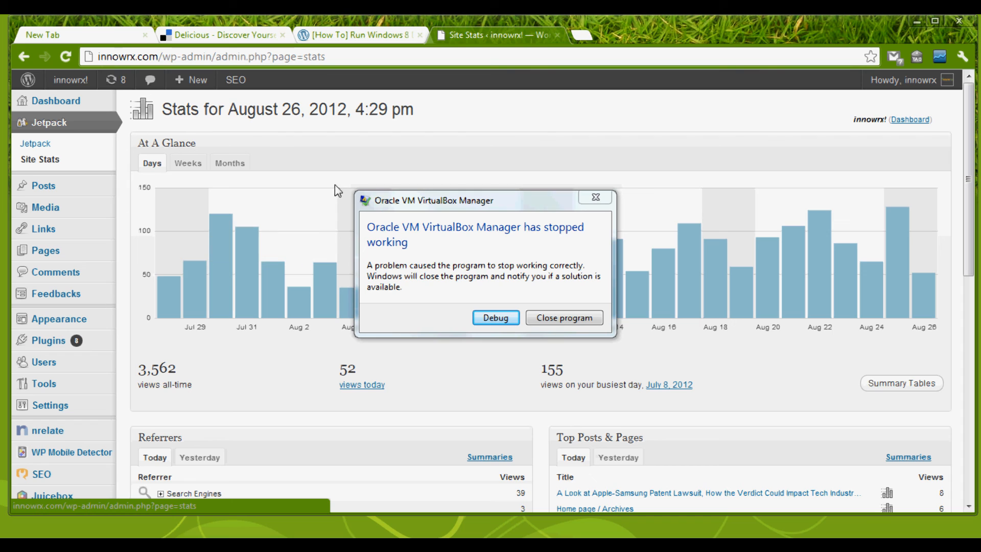
left_click(559, 313)
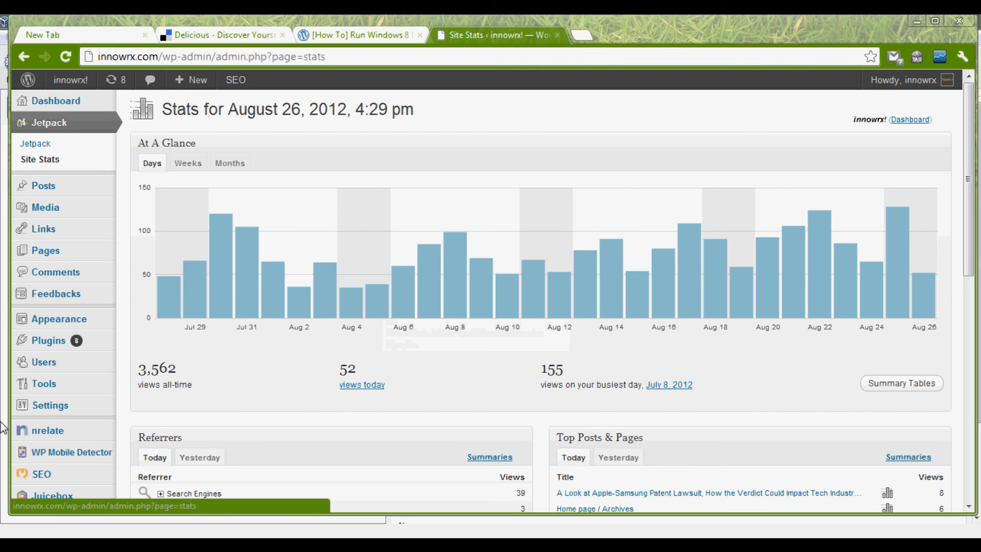
Step: Maximize the browser window and open the page for adding a new post in the innowrx! WordPress site
double_click(814, 27)
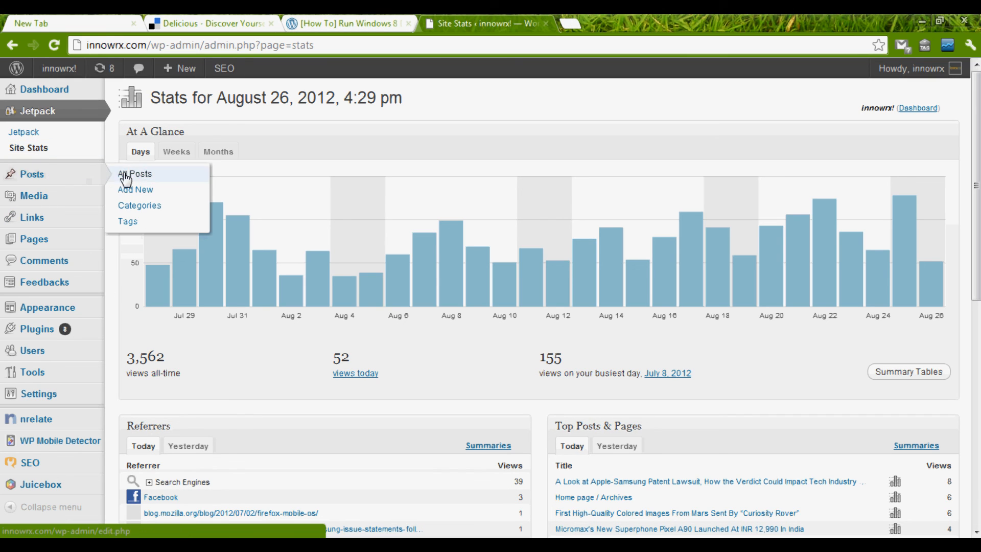
left_click(139, 190)
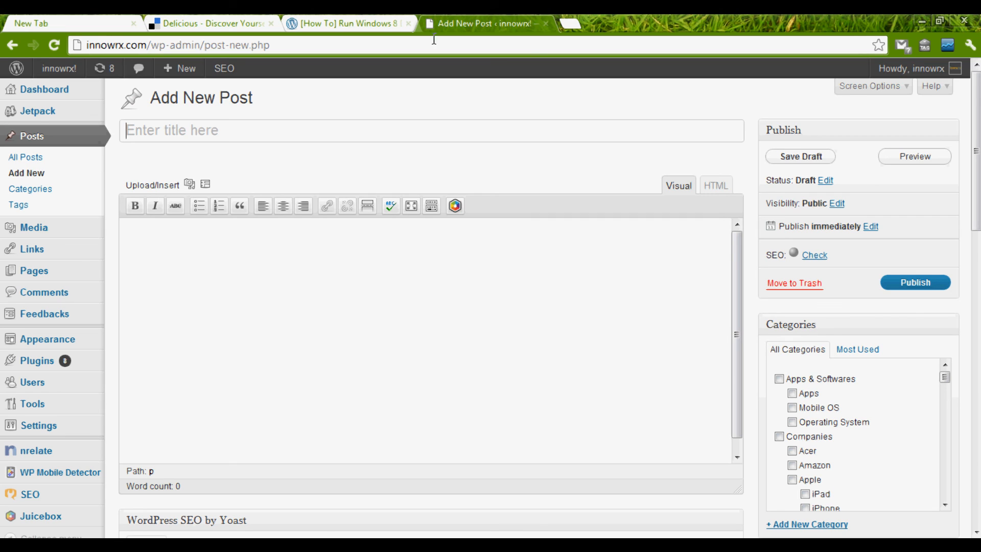
Step: Switch to Oracle VM VirtualBox Manager and select the Windows 8 Enterprise Edition virtual machine
left_click(63, 162)
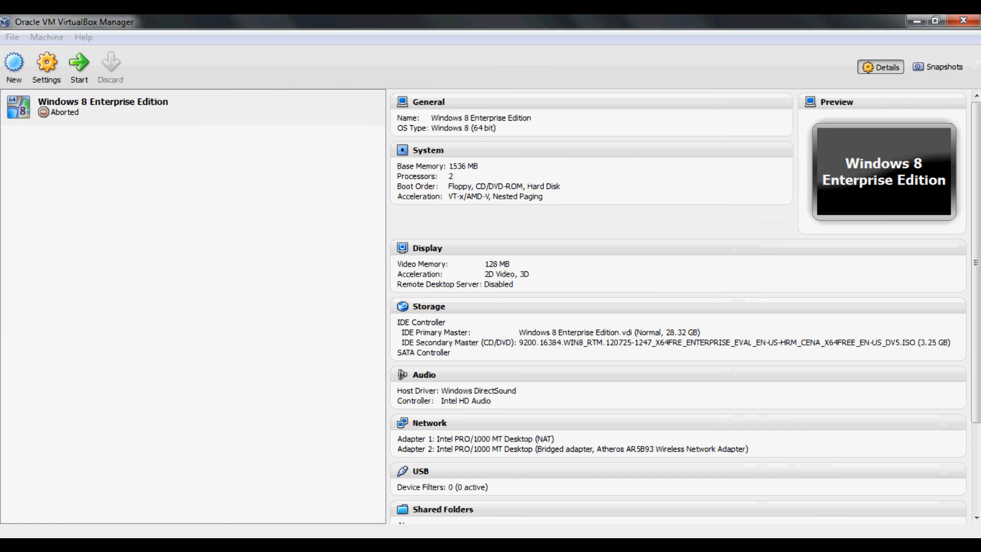
left_click(102, 106)
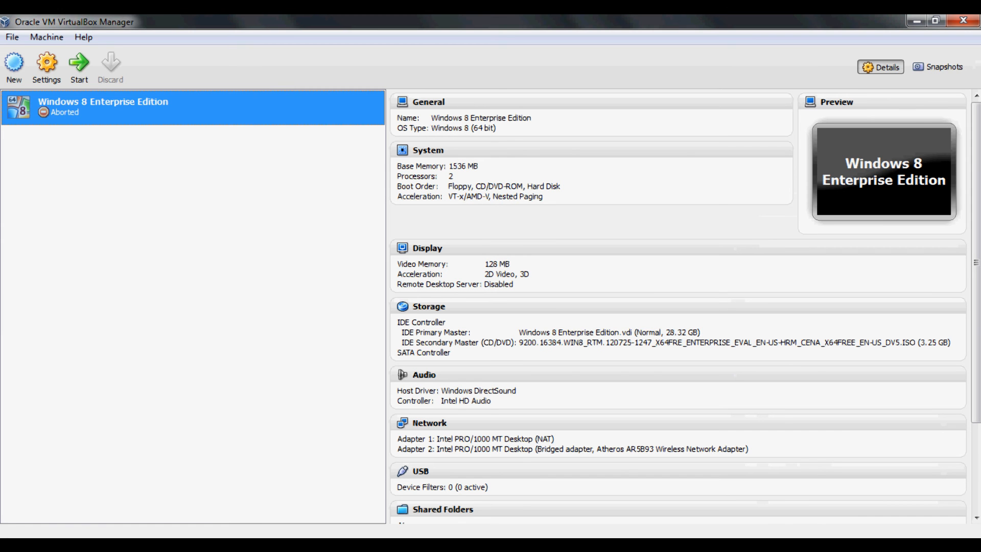